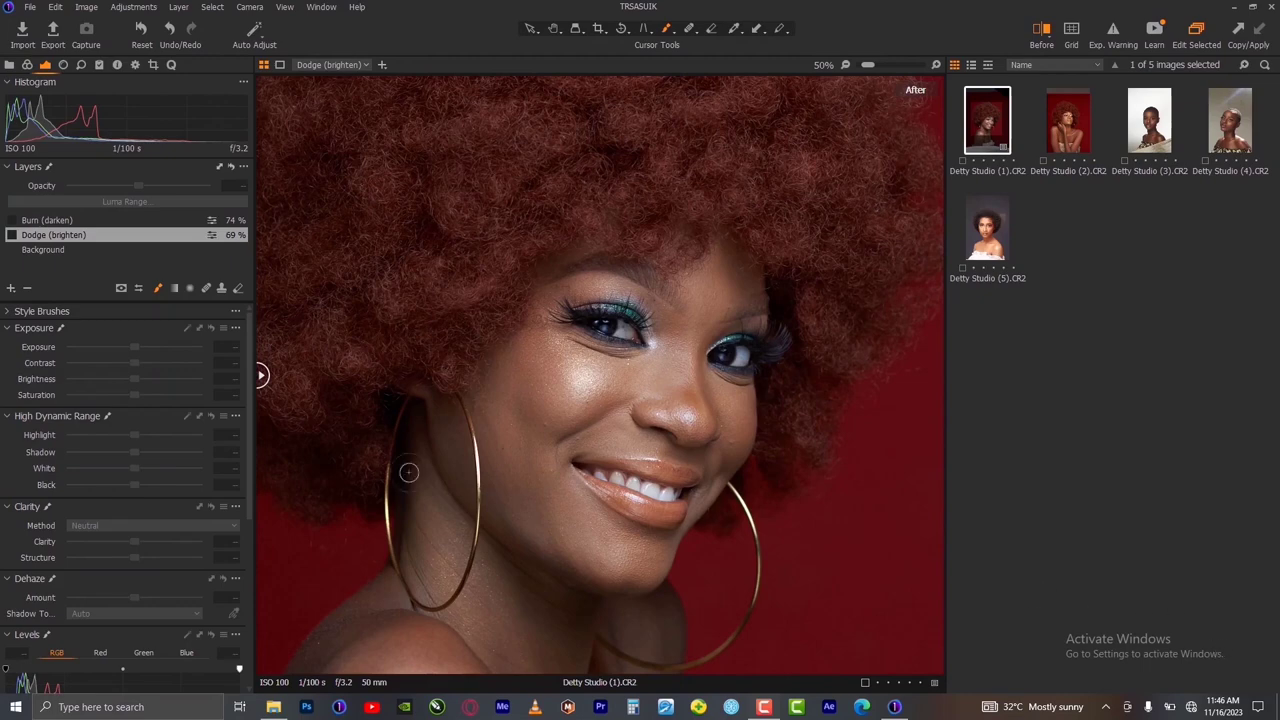
Toggle the Dodge (brighten) layer on and off to compare, leaving it hidden.
left_click(12, 232)
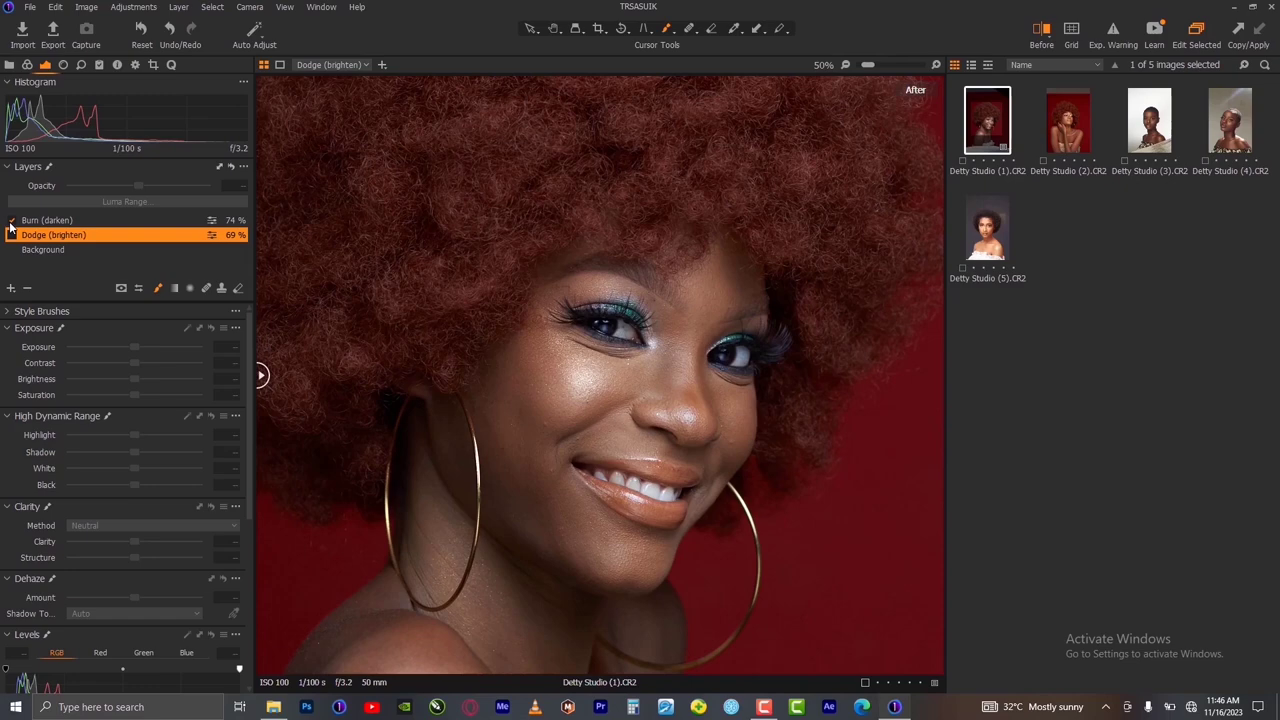
left_click(11, 232)
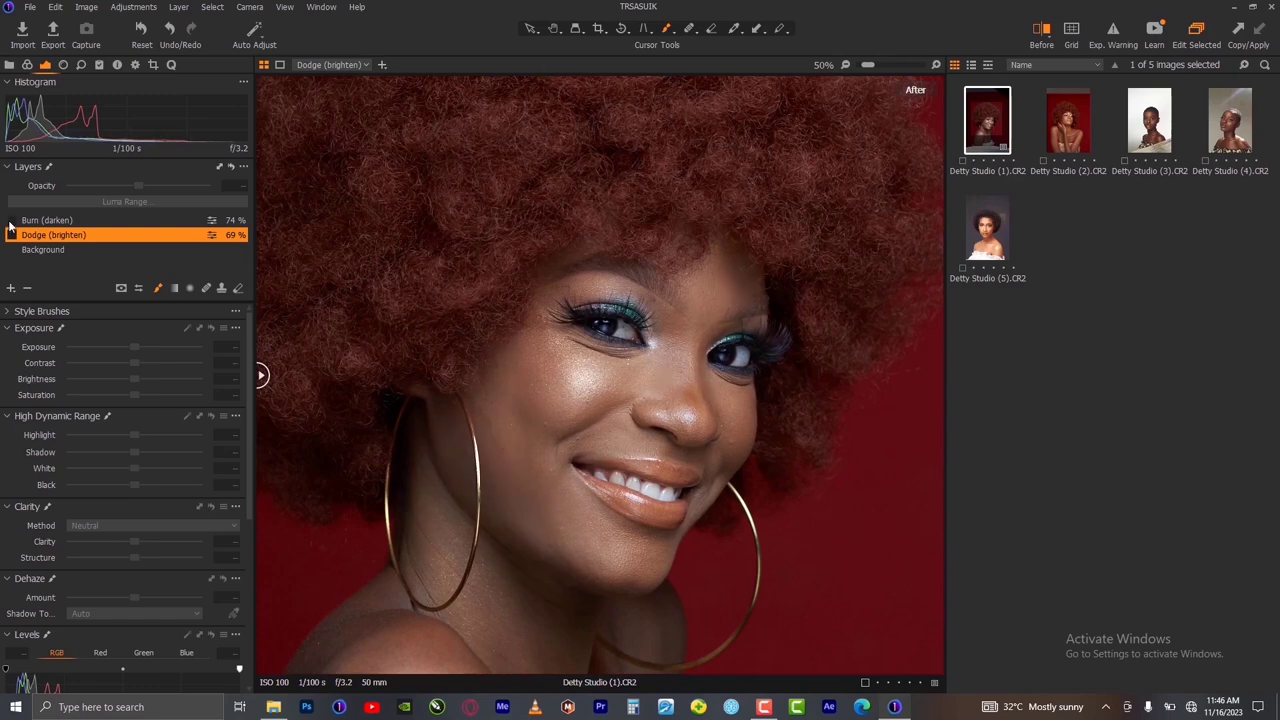
left_click(10, 230)
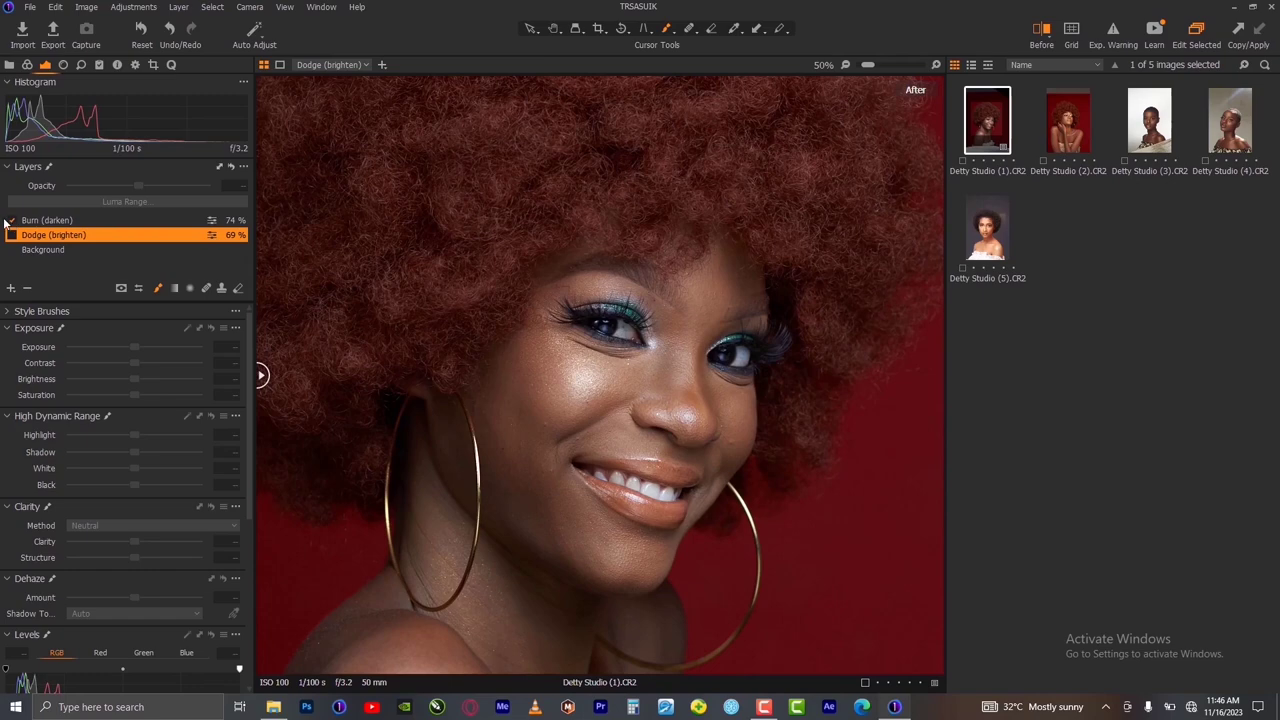
left_click(11, 235)
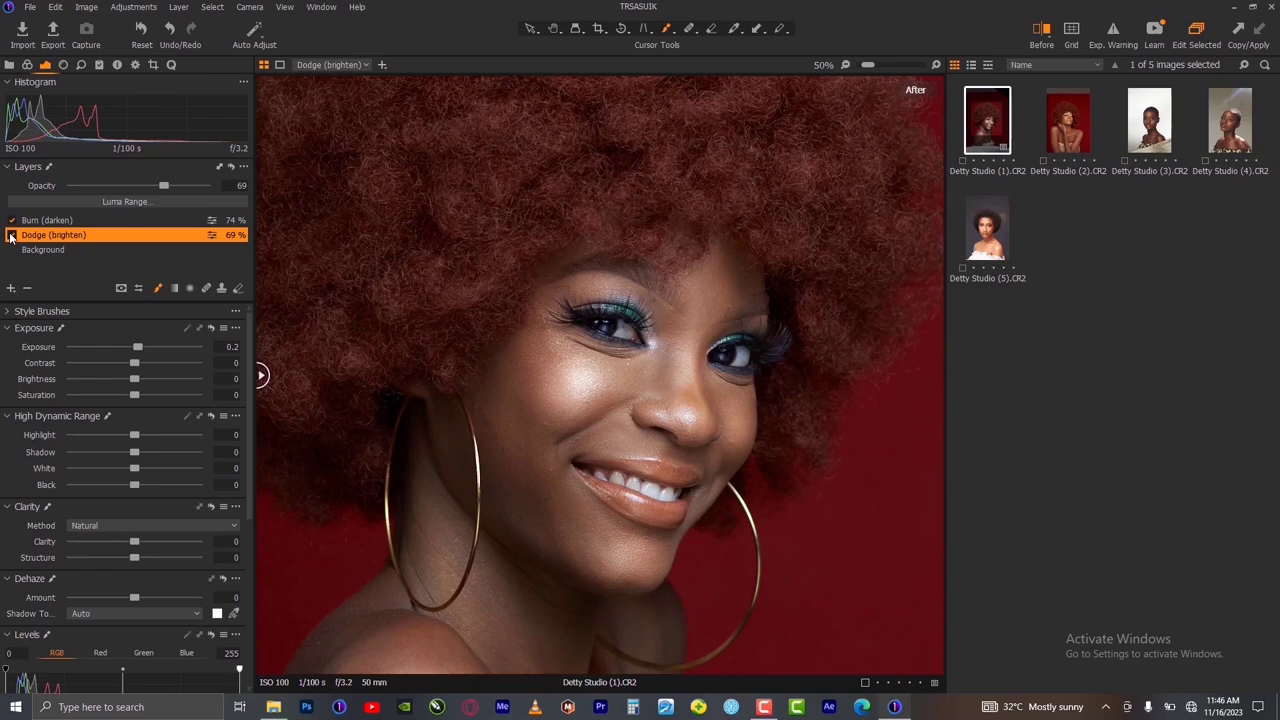
left_click(11, 235)
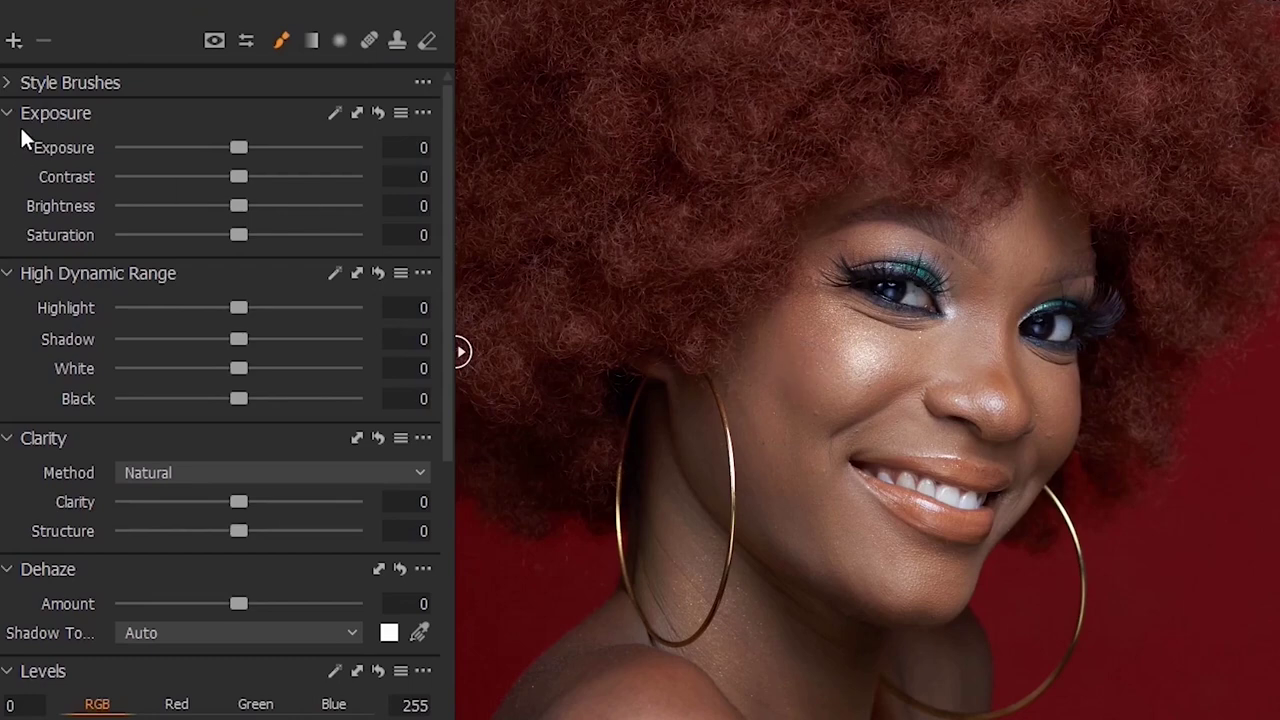
Expand Style Brushes > Built-in Style Brushes > Light & Contrast to reach the Burn (darken) brush.
left_click(9, 86)
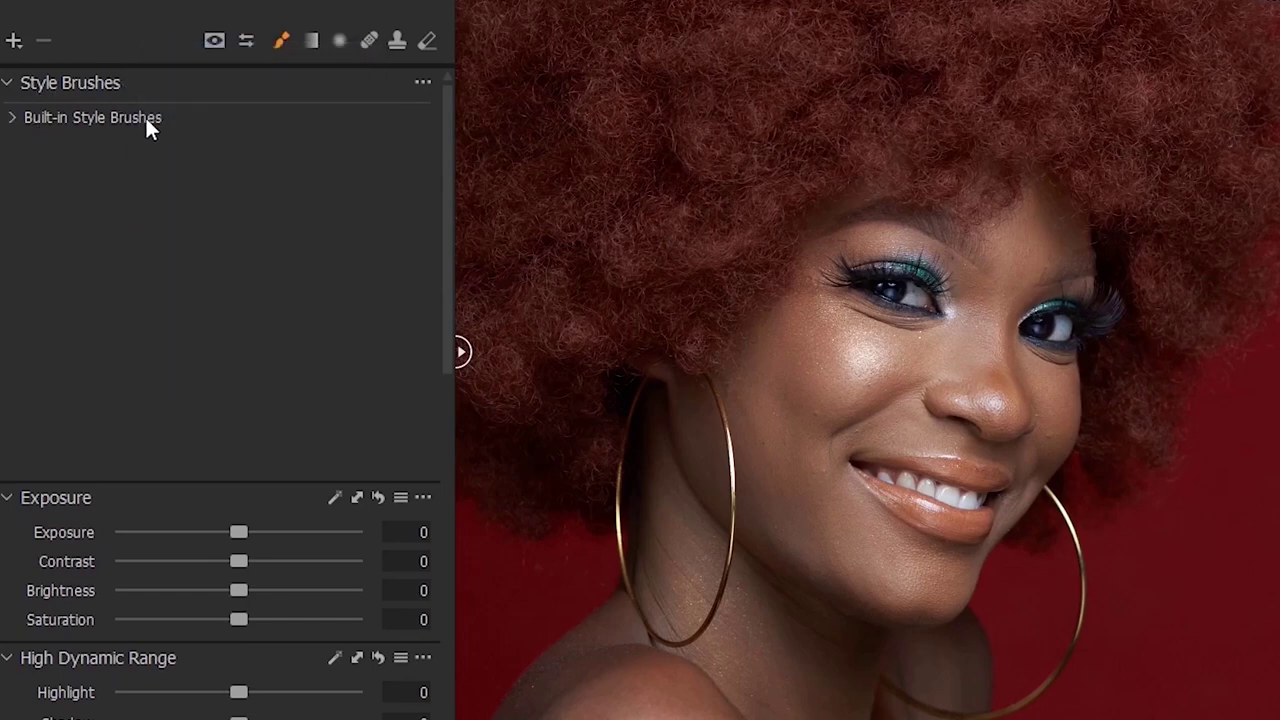
left_click(13, 118)
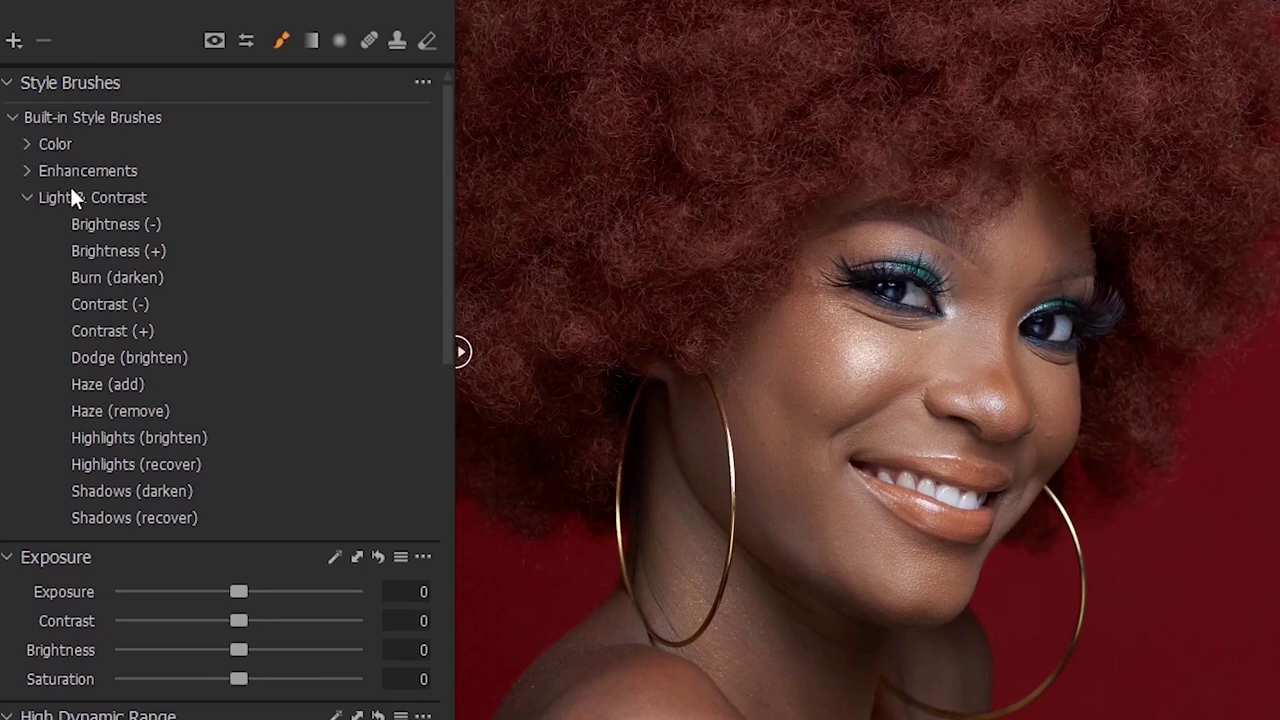
left_click(27, 198)
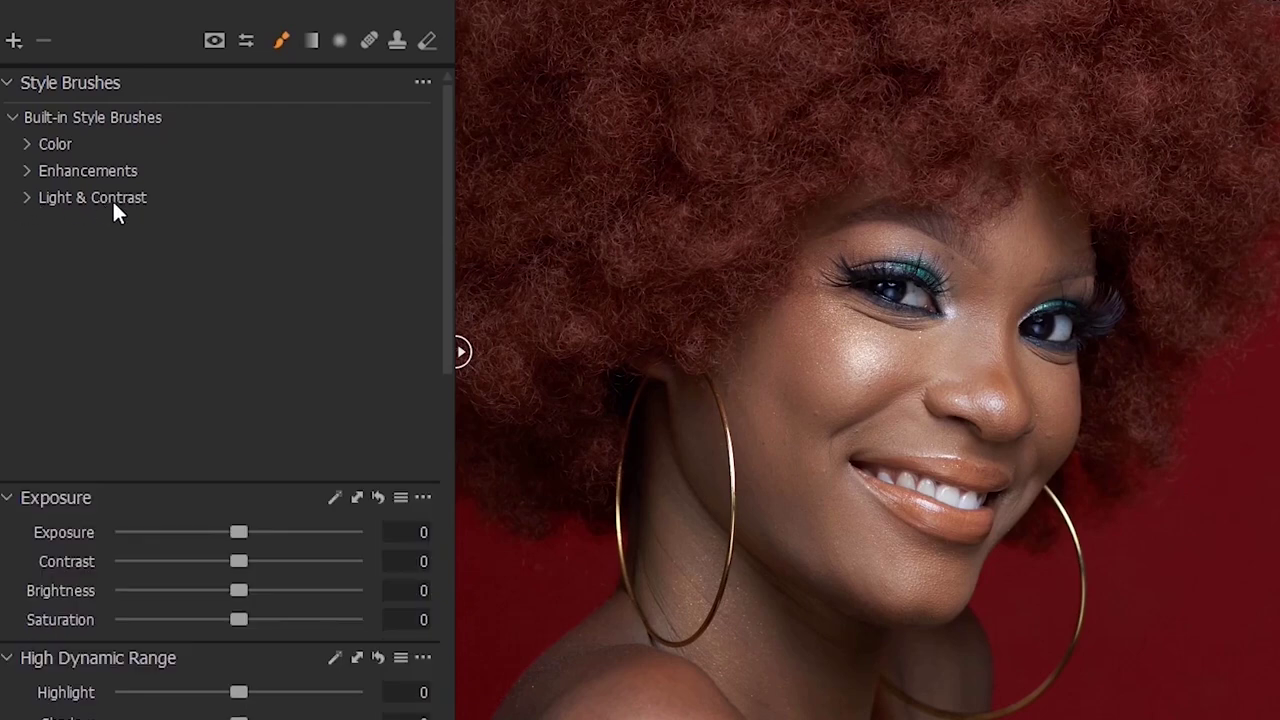
left_click(25, 198)
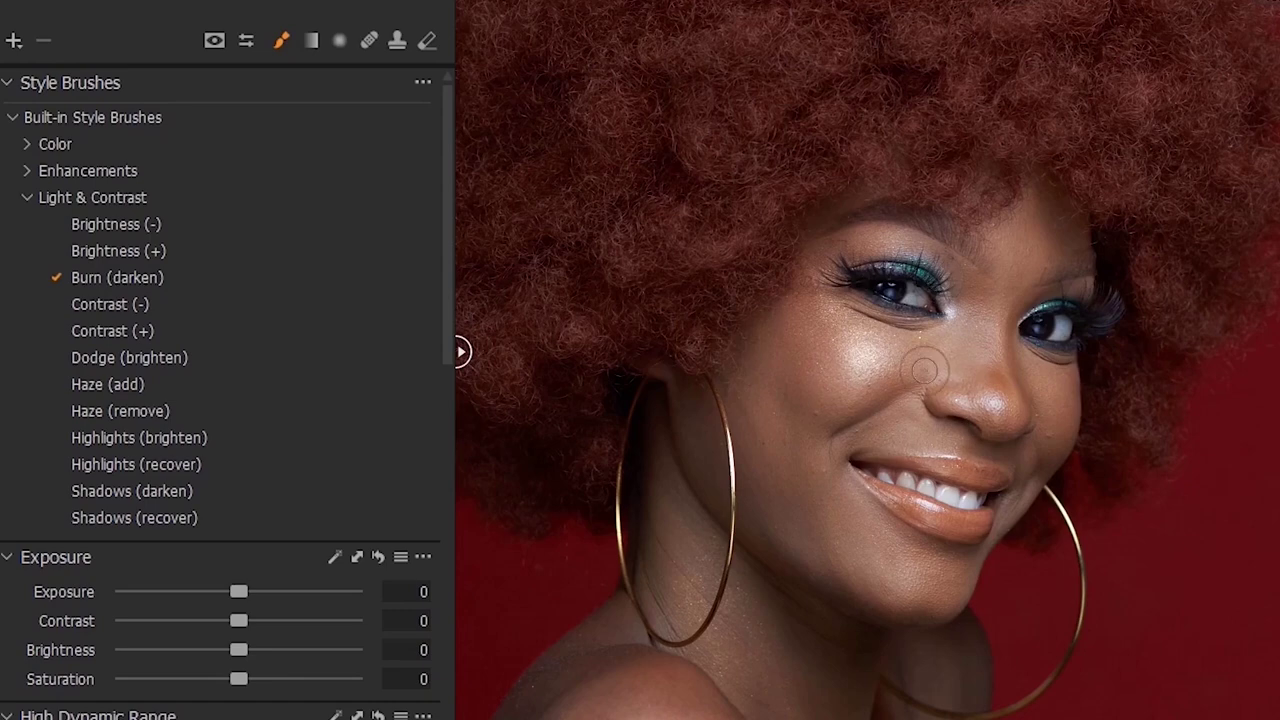
Shrink the burn brush from 57 to 41 and trace a freehand outline around the cheek below the eye.
right_click(796, 362)
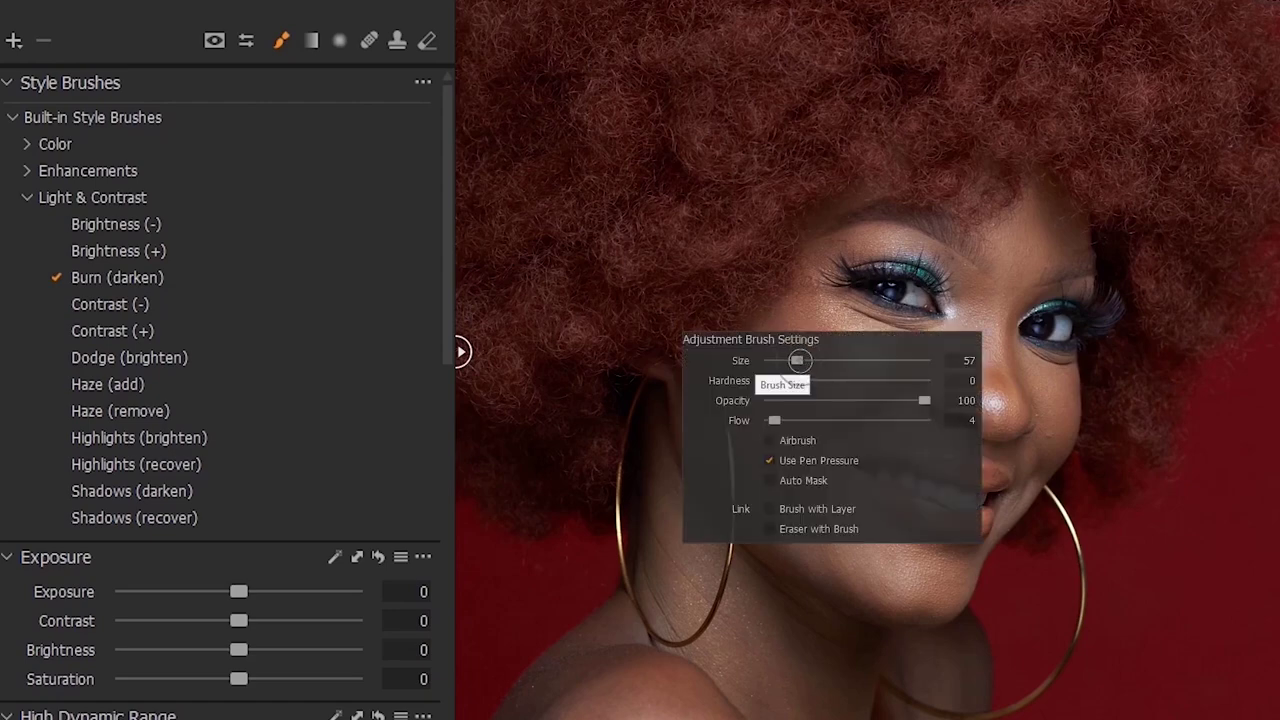
left_click_drag(796, 360, 799, 360)
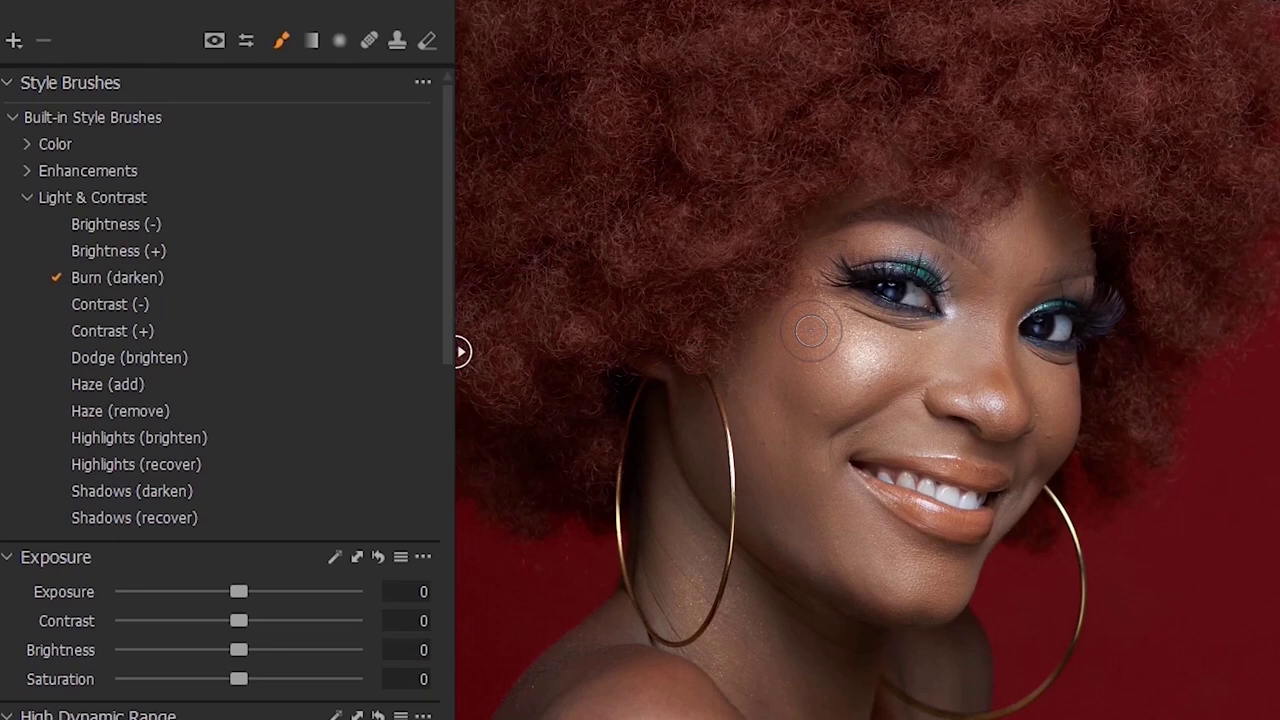
key("l")
mouse_move(898, 326)
left_mouse_down()
mouse_move(808, 318)
mouse_move(812, 390)
mouse_move(865, 402)
mouse_move(912, 352)
mouse_move(898, 324)
left_mouse_up()
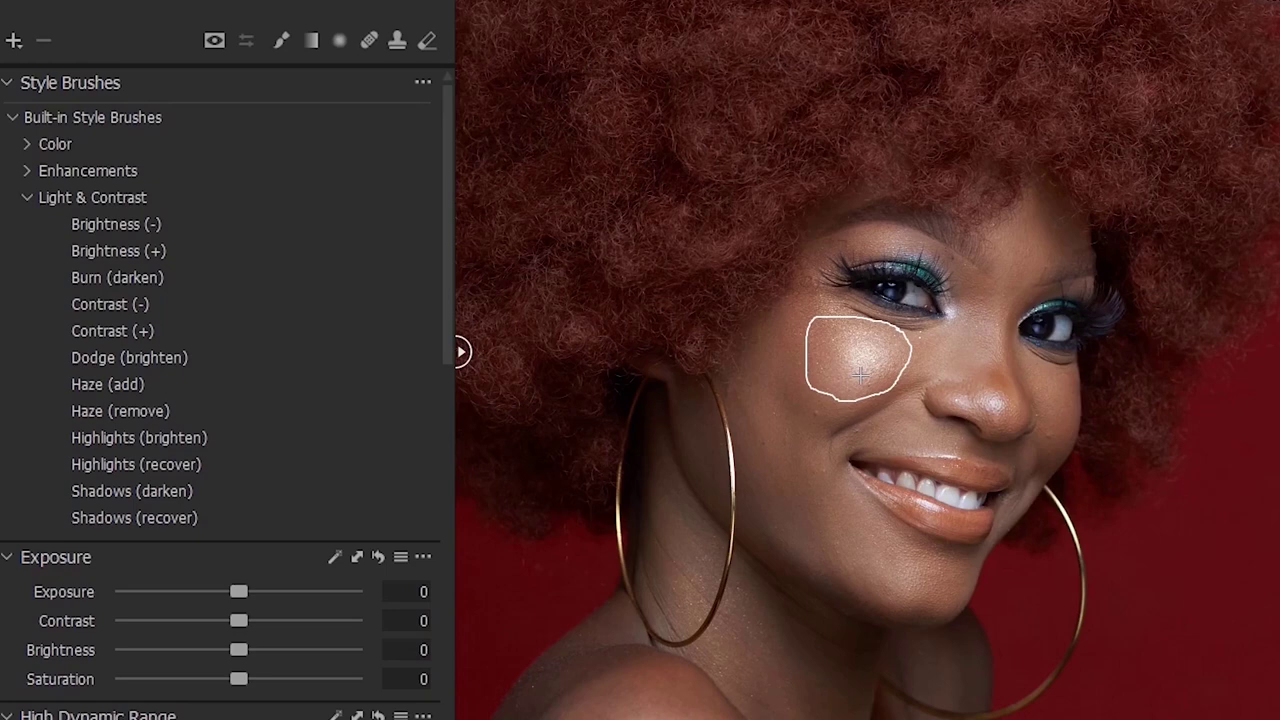
key("b")
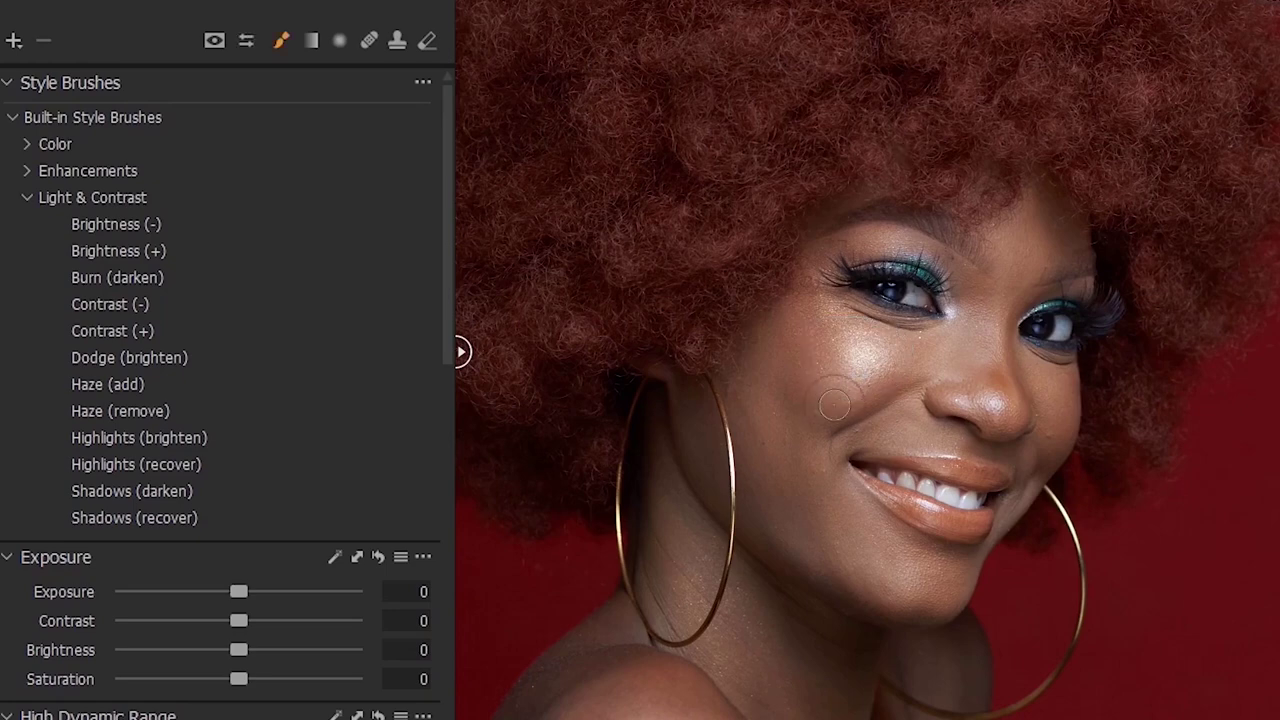
Paint Burn (darken) strokes over the face shadows, then along the nose sides with a smaller brush.
left_click(97, 279)
mouse_move(769, 340)
left_mouse_down()
mouse_move(784, 474)
mouse_move(771, 441)
mouse_move(772, 319)
mouse_move(768, 413)
mouse_move(811, 553)
mouse_move(788, 513)
mouse_move(870, 542)
mouse_move(780, 536)
mouse_move(687, 409)
mouse_move(698, 404)
mouse_move(727, 443)
mouse_move(732, 361)
mouse_move(757, 376)
mouse_move(760, 291)
mouse_move(793, 312)
mouse_move(803, 296)
mouse_move(776, 385)
mouse_move(774, 494)
mouse_move(774, 478)
mouse_move(793, 544)
mouse_move(769, 528)
mouse_move(832, 563)
mouse_move(751, 517)
mouse_move(789, 557)
mouse_move(817, 554)
mouse_move(822, 440)
mouse_move(795, 491)
mouse_move(832, 543)
mouse_move(850, 516)
mouse_move(849, 560)
mouse_move(863, 550)
mouse_move(869, 536)
mouse_move(852, 561)
mouse_move(821, 506)
mouse_move(830, 550)
mouse_move(797, 492)
mouse_move(834, 569)
mouse_move(767, 533)
mouse_move(781, 573)
mouse_move(738, 482)
mouse_move(796, 578)
mouse_move(811, 537)
mouse_move(806, 554)
mouse_move(732, 542)
mouse_move(703, 529)
mouse_move(694, 486)
mouse_move(689, 517)
mouse_move(691, 432)
mouse_move(731, 371)
mouse_move(740, 443)
mouse_move(769, 320)
mouse_move(783, 581)
mouse_move(763, 386)
mouse_move(717, 486)
mouse_move(751, 443)
mouse_move(869, 584)
left_mouse_up()
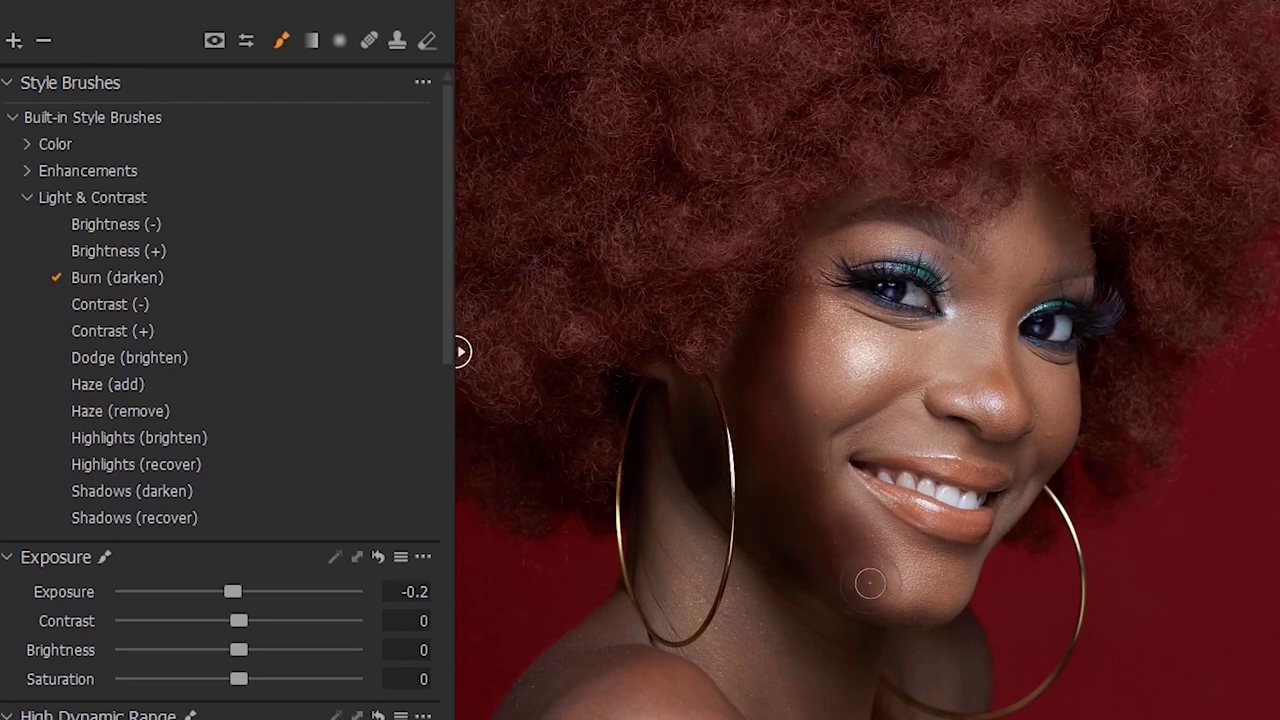
right_click(887, 500)
mouse_move(981, 307)
left_mouse_down()
mouse_move(1023, 322)
mouse_move(1013, 417)
mouse_move(950, 377)
mouse_move(975, 395)
mouse_move(973, 327)
mouse_move(994, 410)
mouse_move(845, 433)
mouse_move(882, 405)
mouse_move(1025, 365)
left_mouse_up()
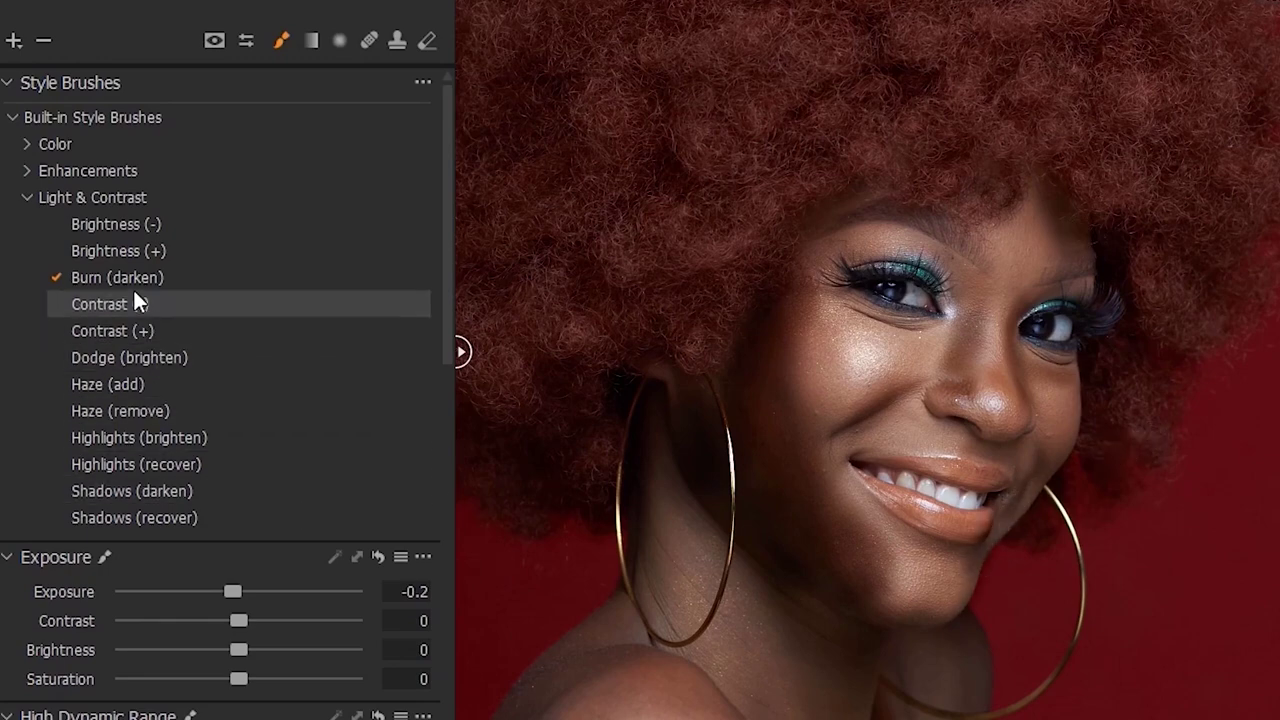
Paint Dodge (brighten) strokes over the cheek and cheekbone highlight on a new layer.
left_click(101, 351)
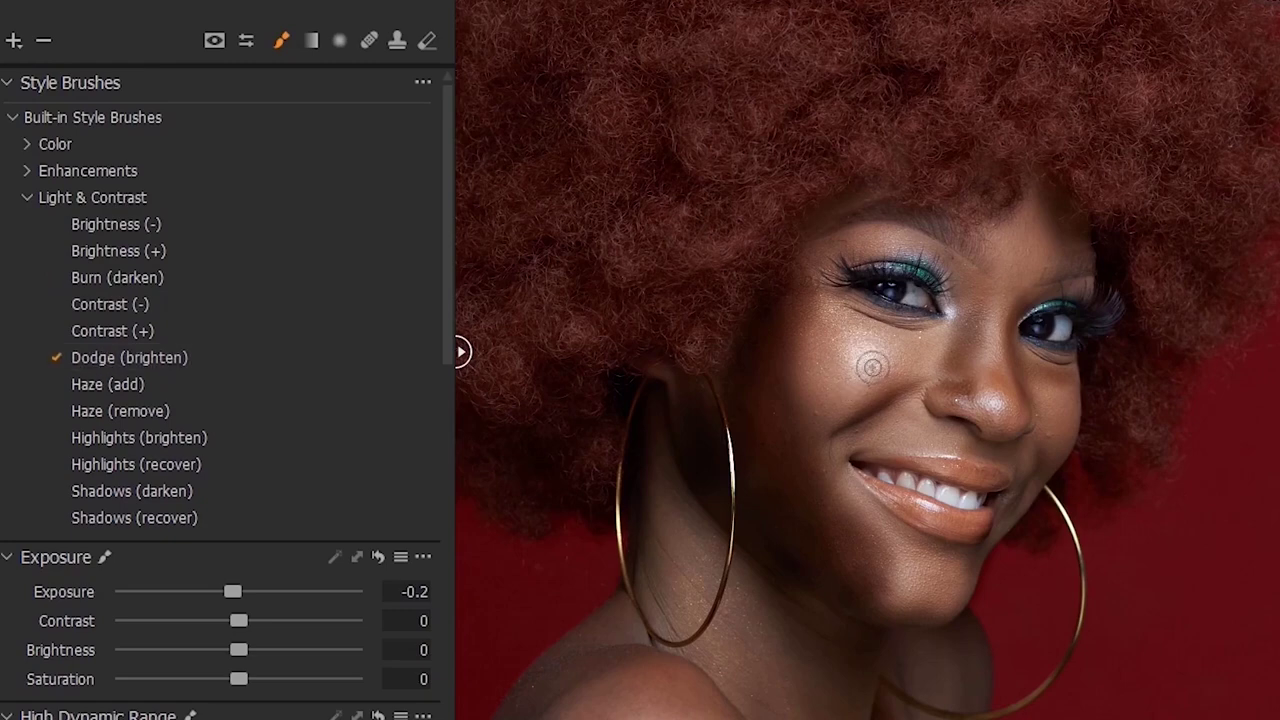
mouse_move(868, 360)
left_mouse_down()
mouse_move(835, 343)
mouse_move(836, 360)
mouse_move(889, 367)
mouse_move(872, 364)
mouse_move(887, 357)
mouse_move(843, 403)
mouse_move(852, 390)
mouse_move(838, 384)
mouse_move(863, 382)
mouse_move(831, 389)
mouse_move(843, 345)
left_mouse_up()
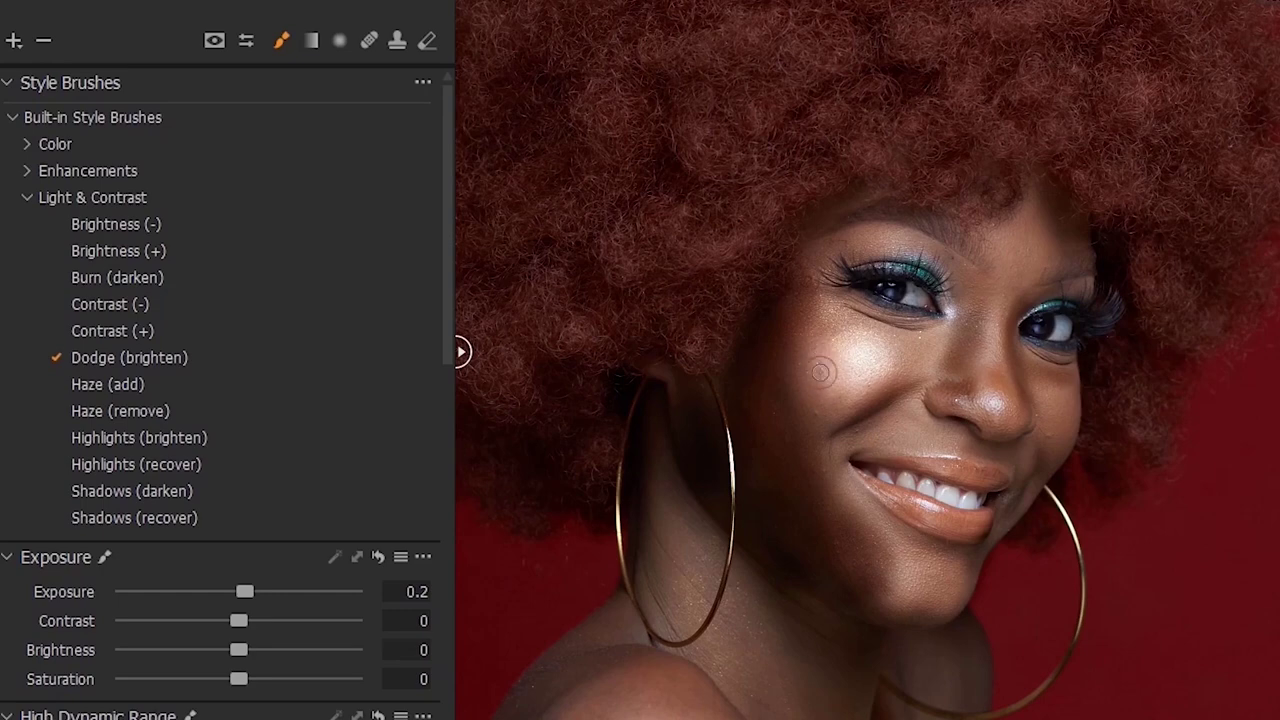
mouse_move(852, 368)
left_mouse_down()
mouse_move(829, 386)
mouse_move(850, 388)
left_mouse_up()
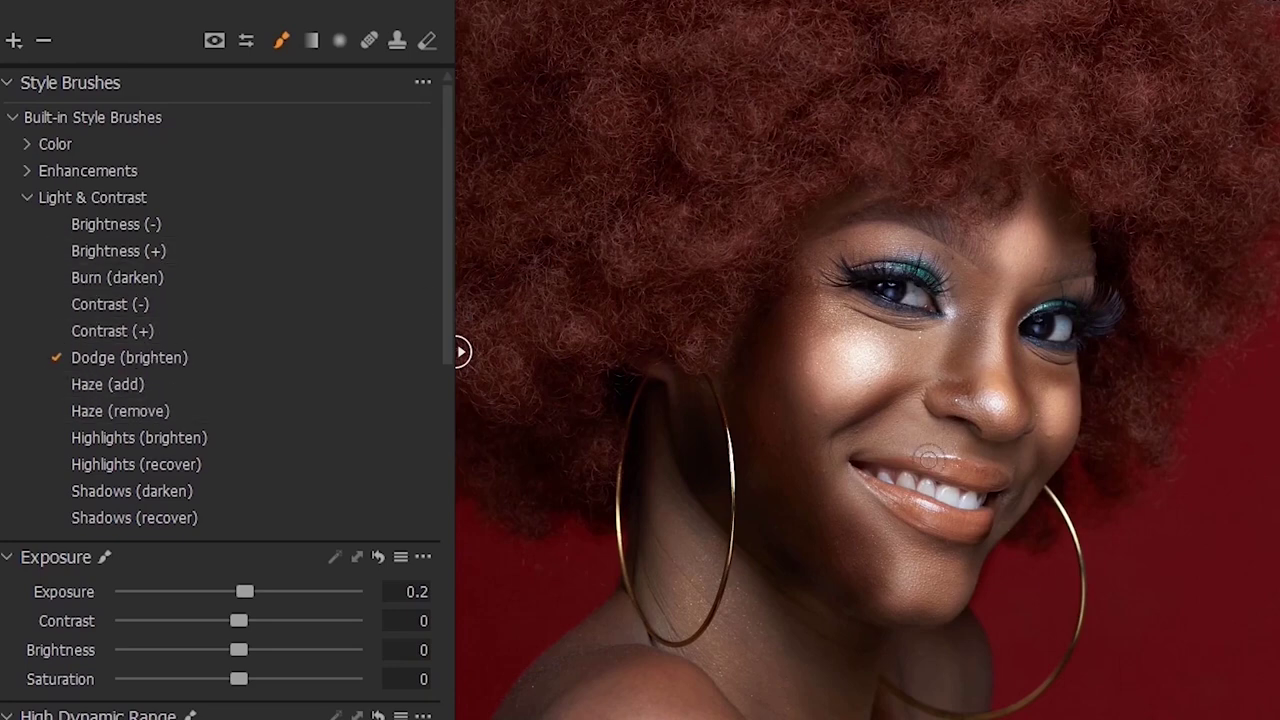
scroll(57, 23, "up", 1)
scroll(57, 11, "up", 5)
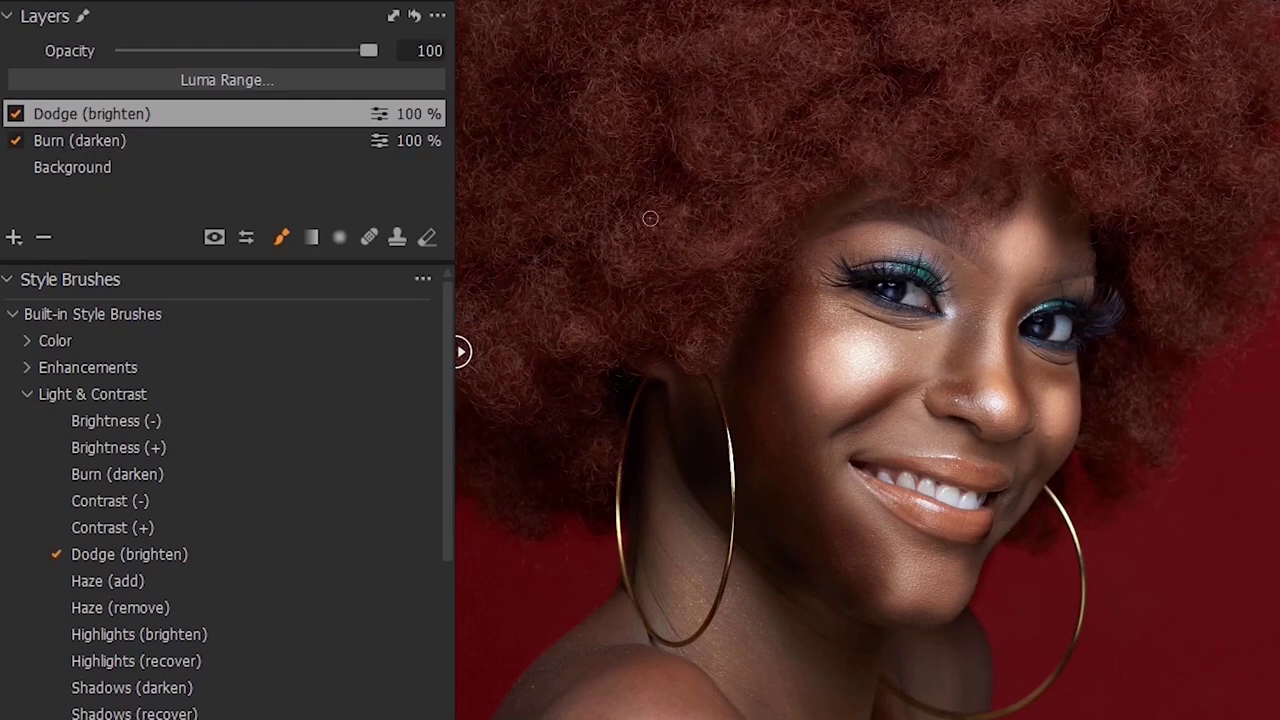
Feather the Burn (darken) layer mask with a radius of 100.
left_click(74, 137)
right_click(158, 141)
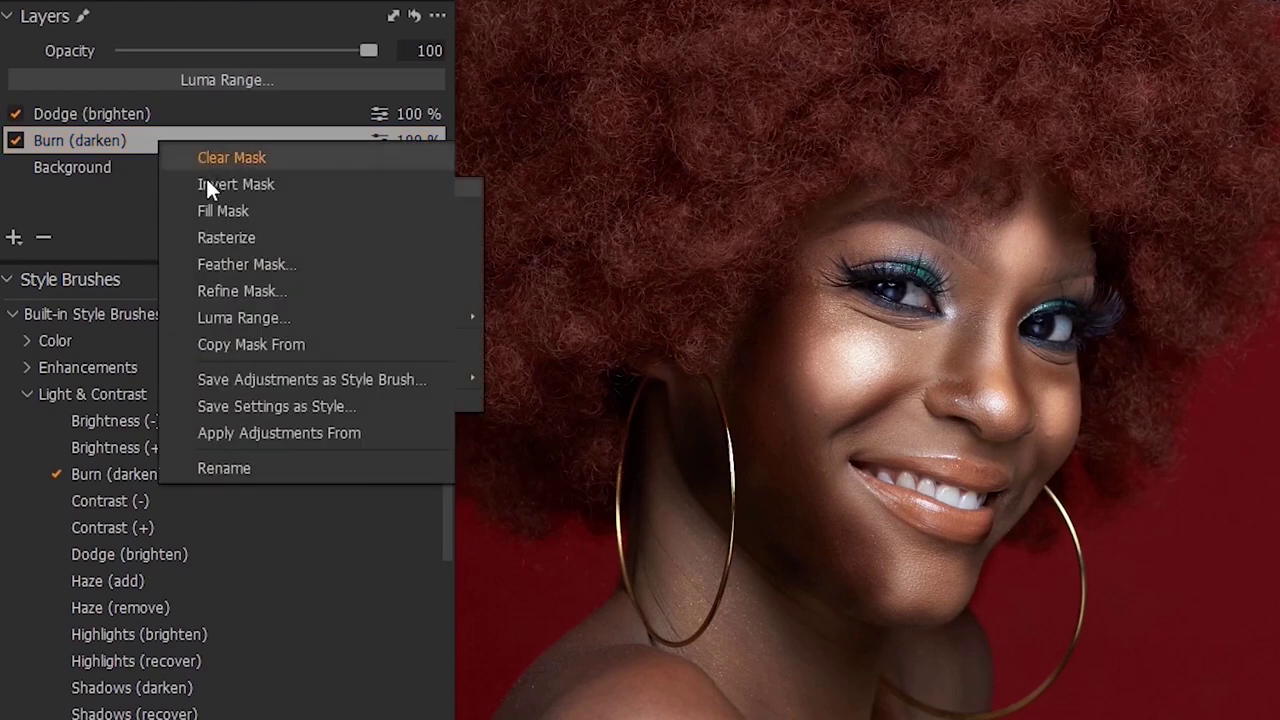
left_click(234, 268)
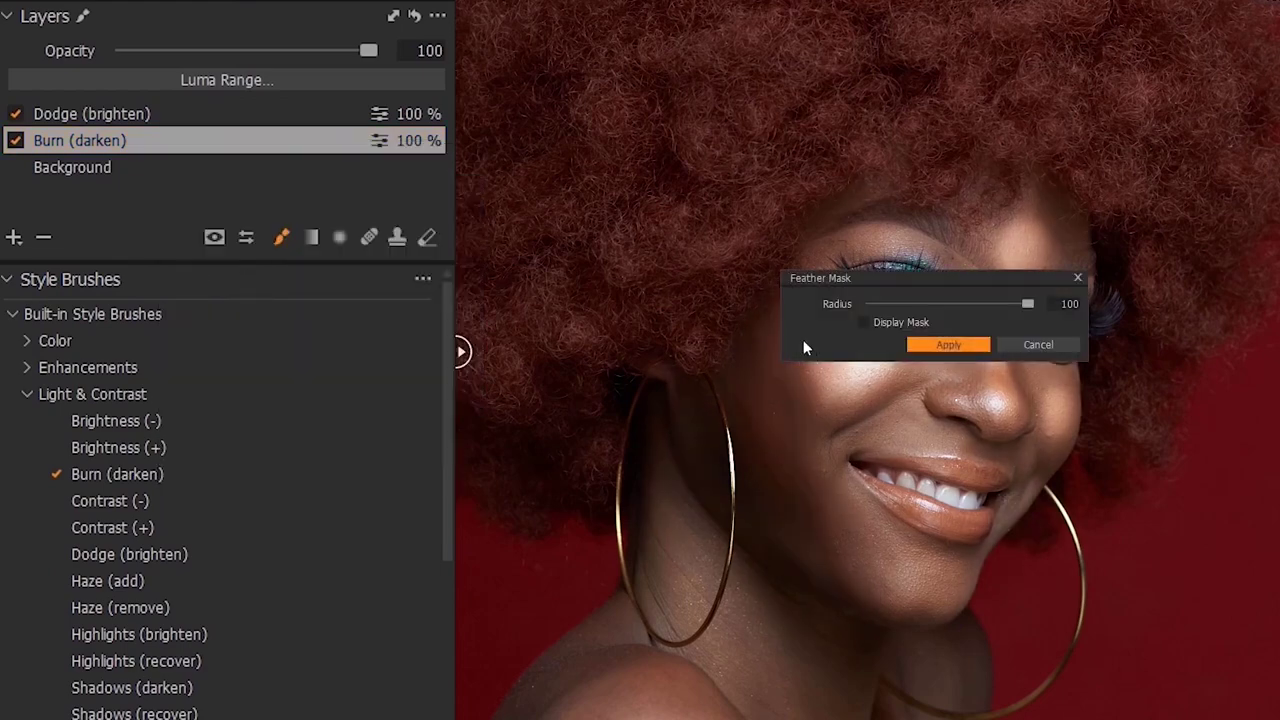
left_click_drag(912, 280, 994, 484)
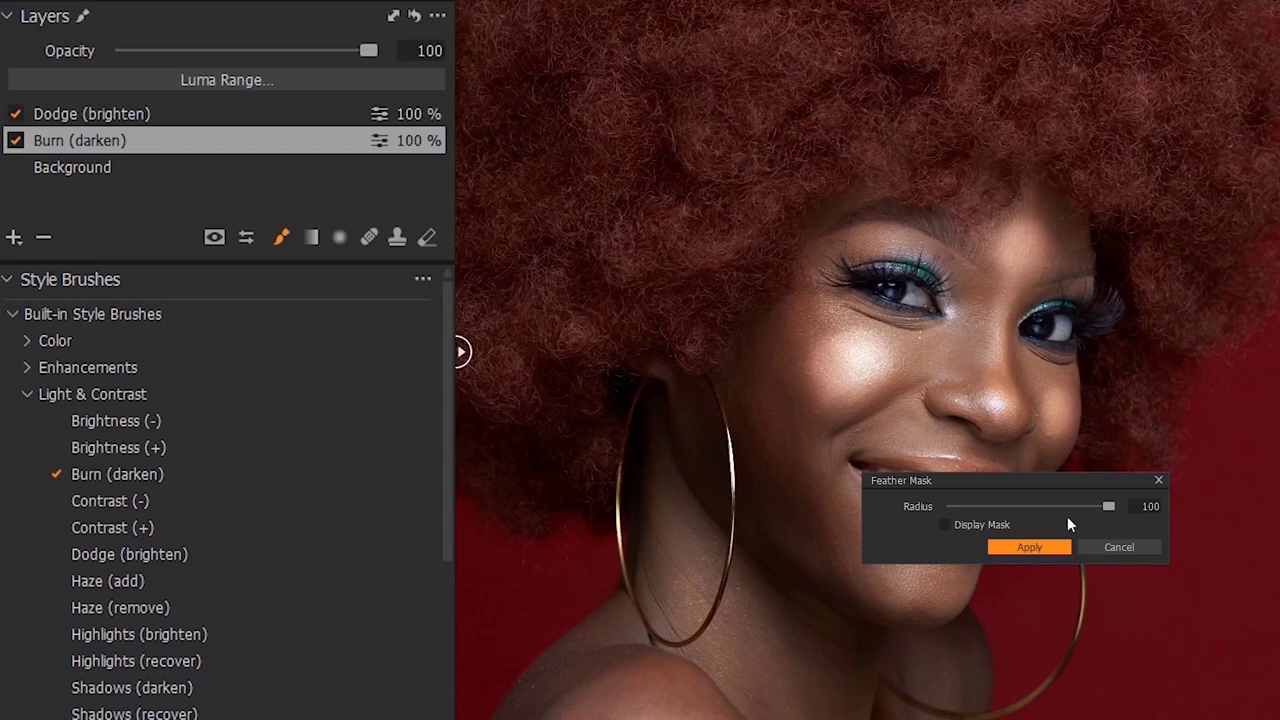
left_click(1041, 546)
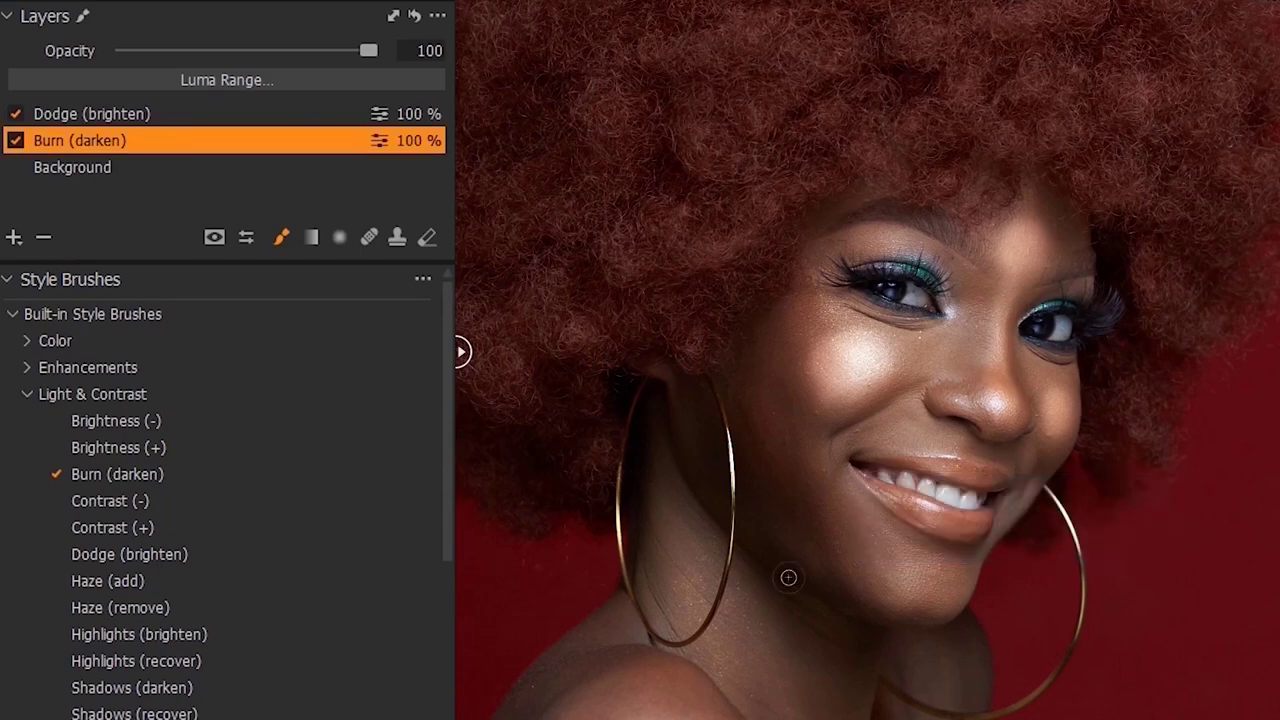
Feather the Dodge (brighten) layer mask at radius 100, then reselect the Burn (darken) layer.
right_click(57, 107)
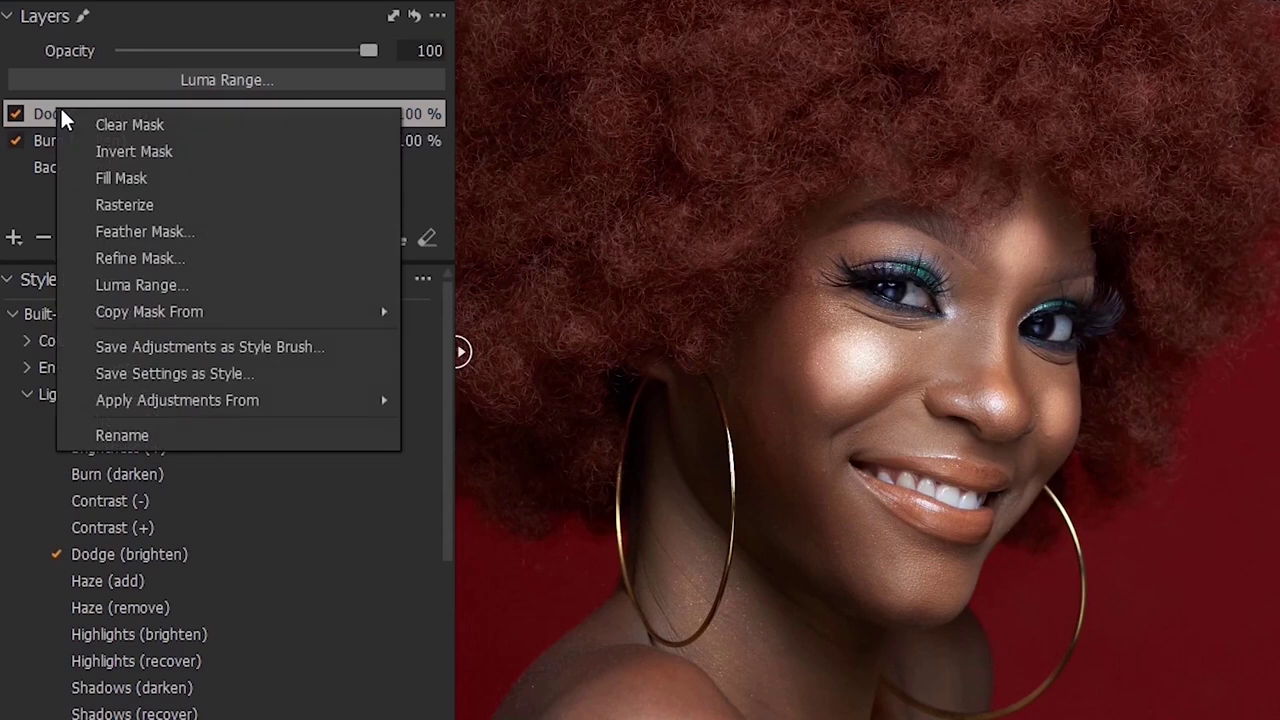
left_click(134, 231)
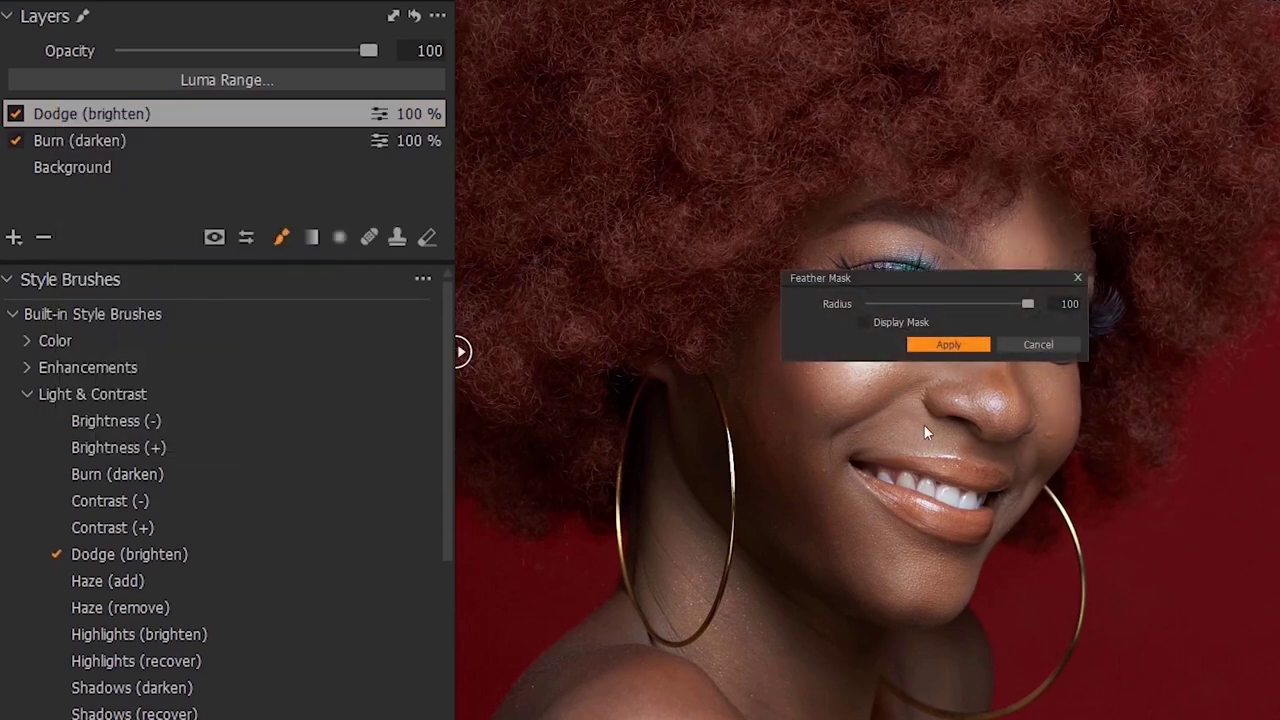
left_click(950, 343)
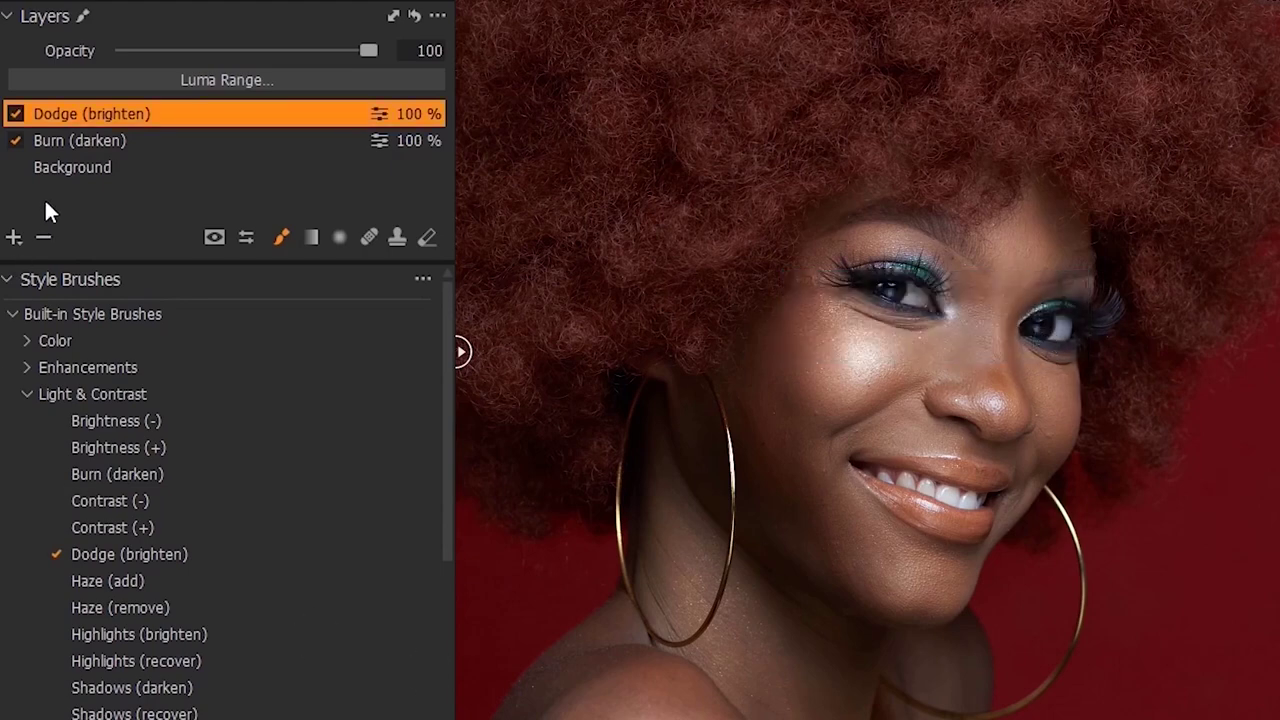
left_click(64, 141)
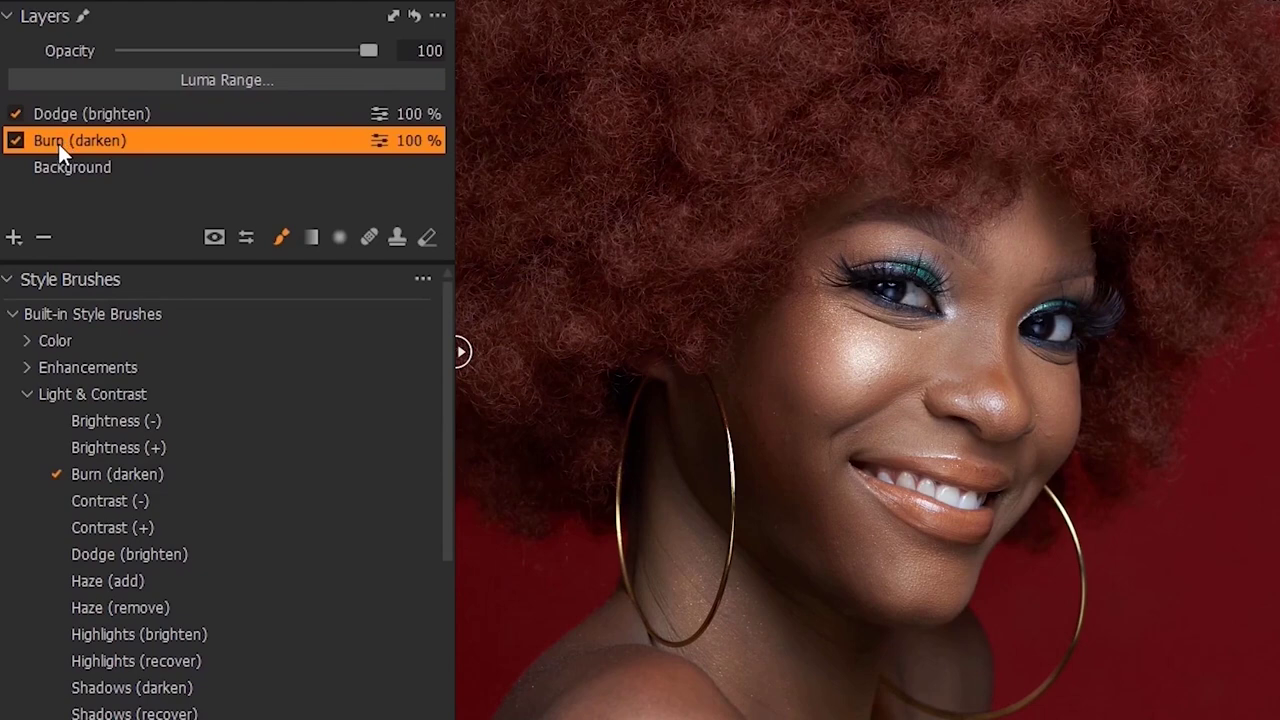
Lower the Burn (darken) layer's opacity to 68%.
mouse_move(363, 49)
left_mouse_down()
mouse_move(302, 45)
mouse_move(331, 45)
left_mouse_up()
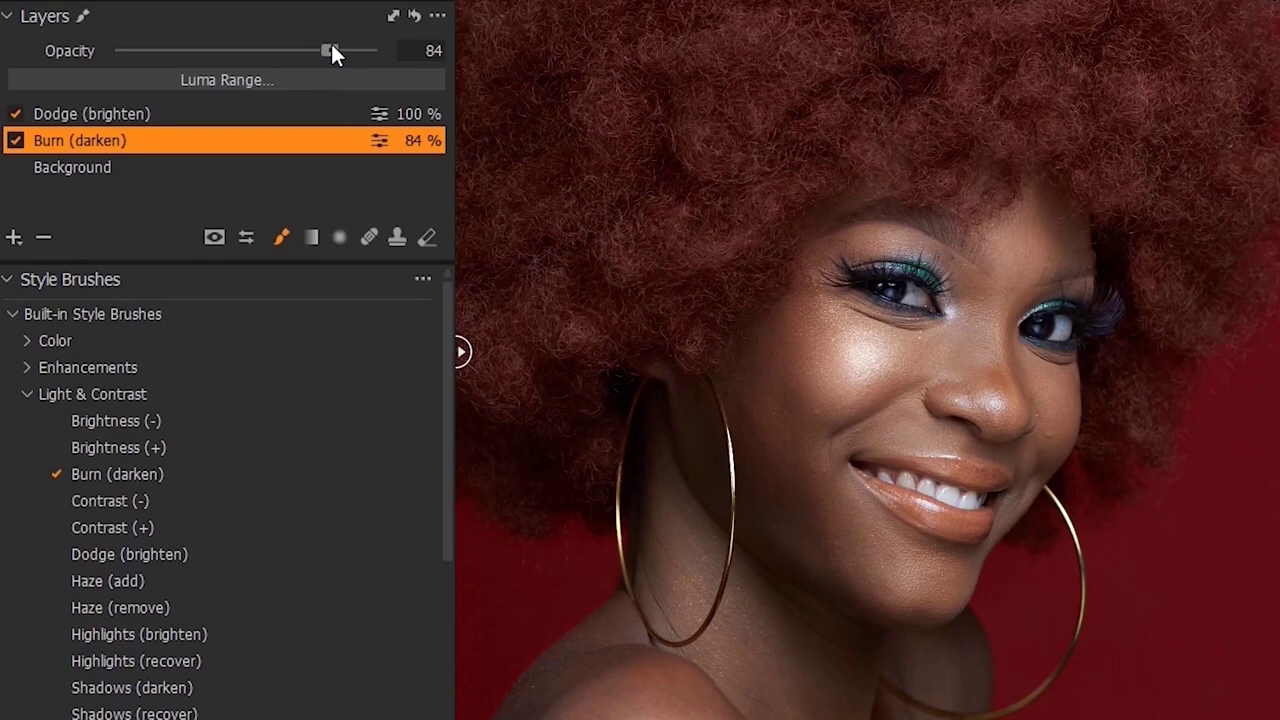
scroll(871, 591, "down", 3)
scroll(871, 591, "up", 2)
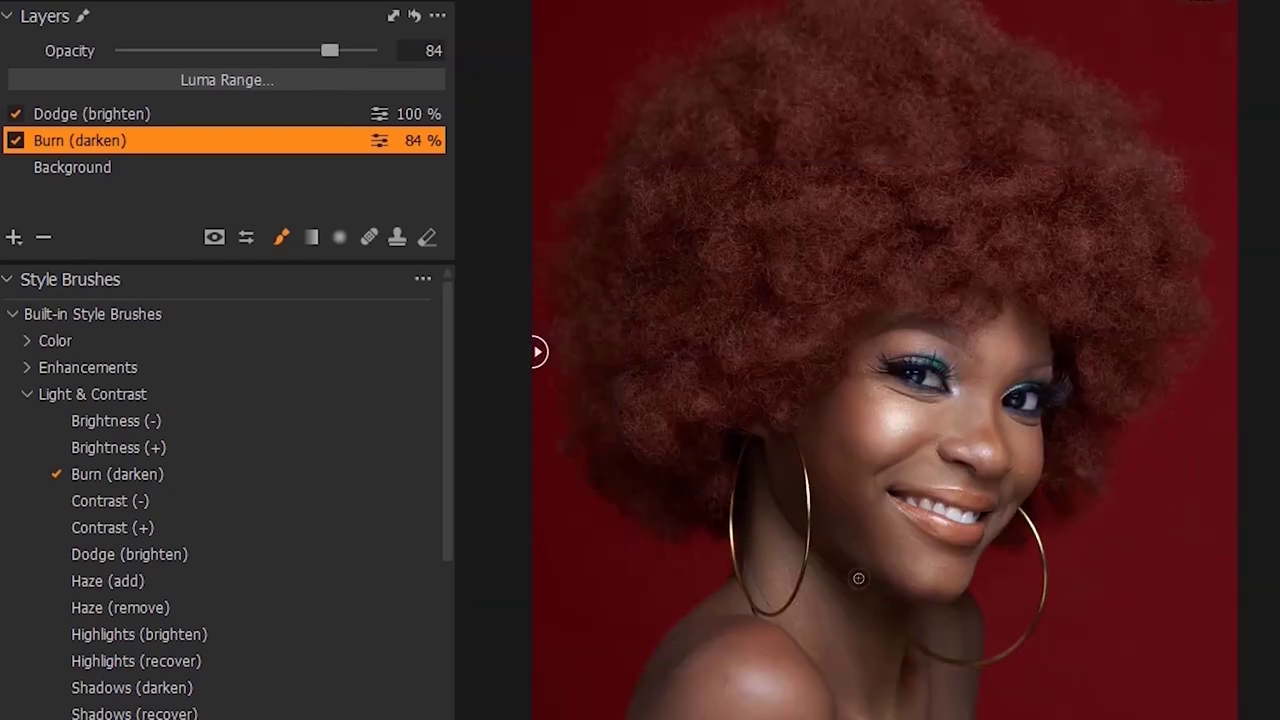
left_click_drag(326, 46, 285, 52)
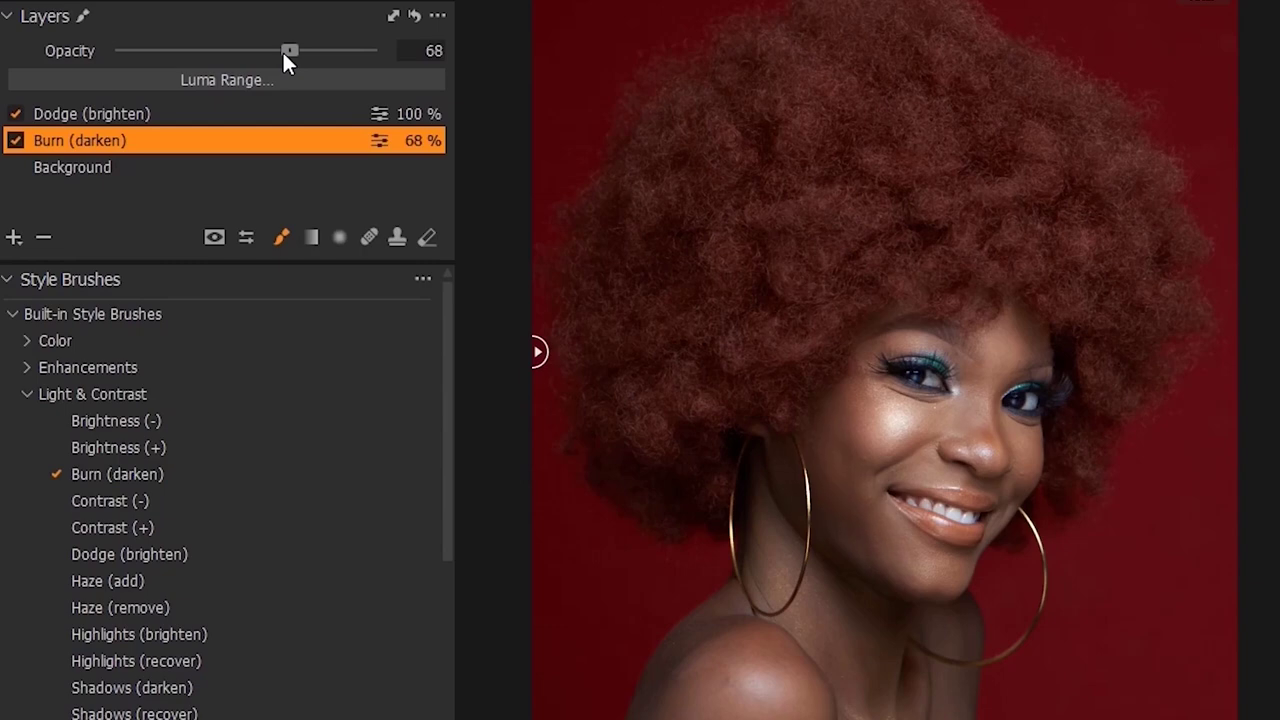
Toggle the burn and dodge layers off and on to compare, ending with both visible.
left_click(14, 140)
left_click(13, 118)
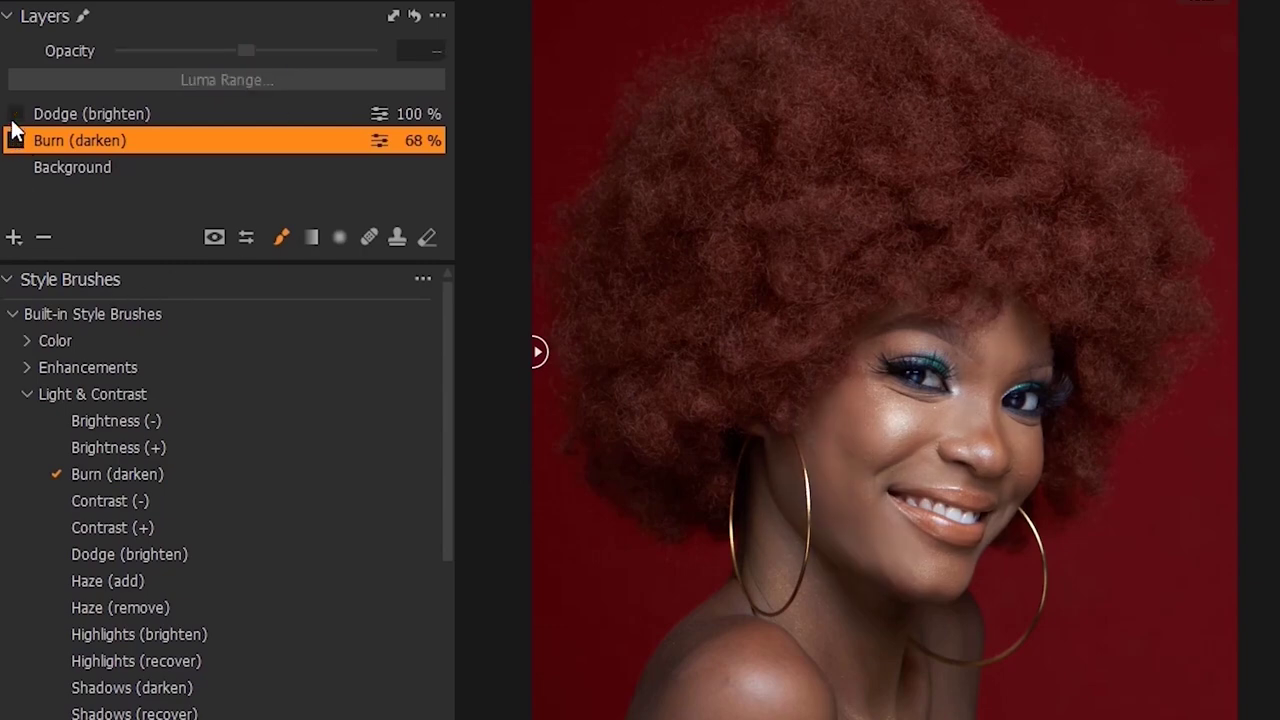
left_click(13, 118)
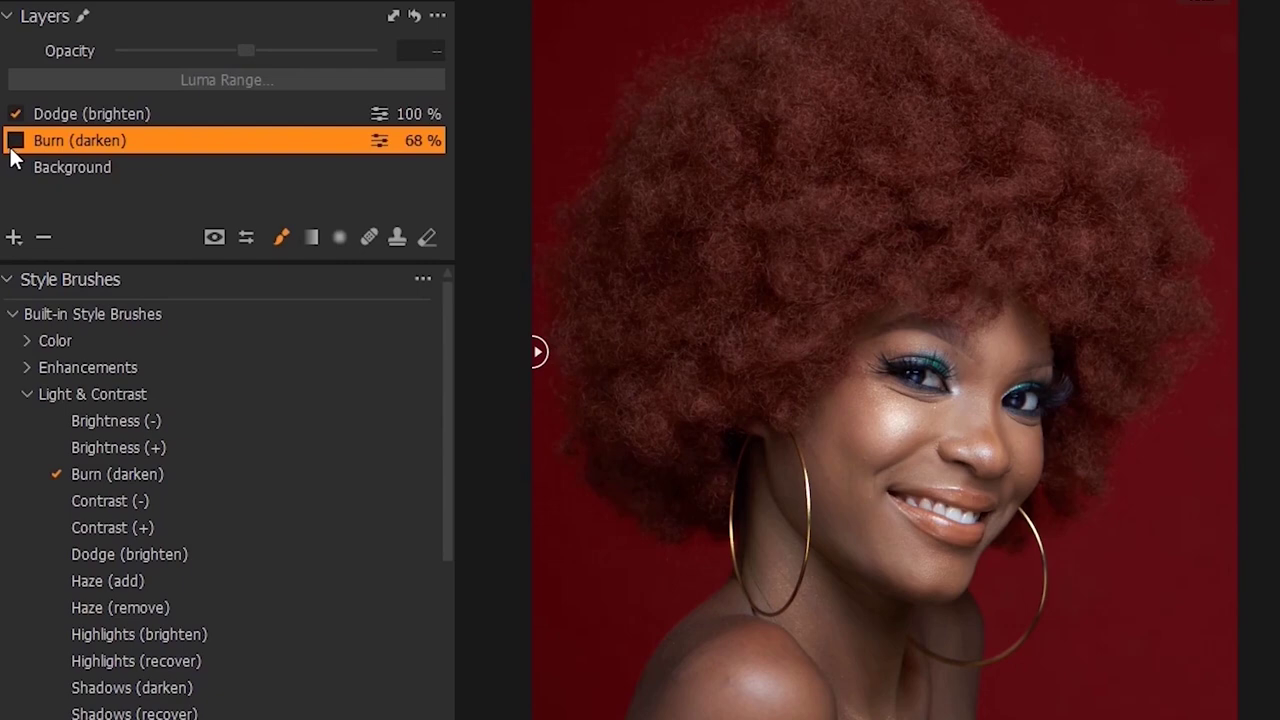
left_click(14, 141)
left_click(14, 141)
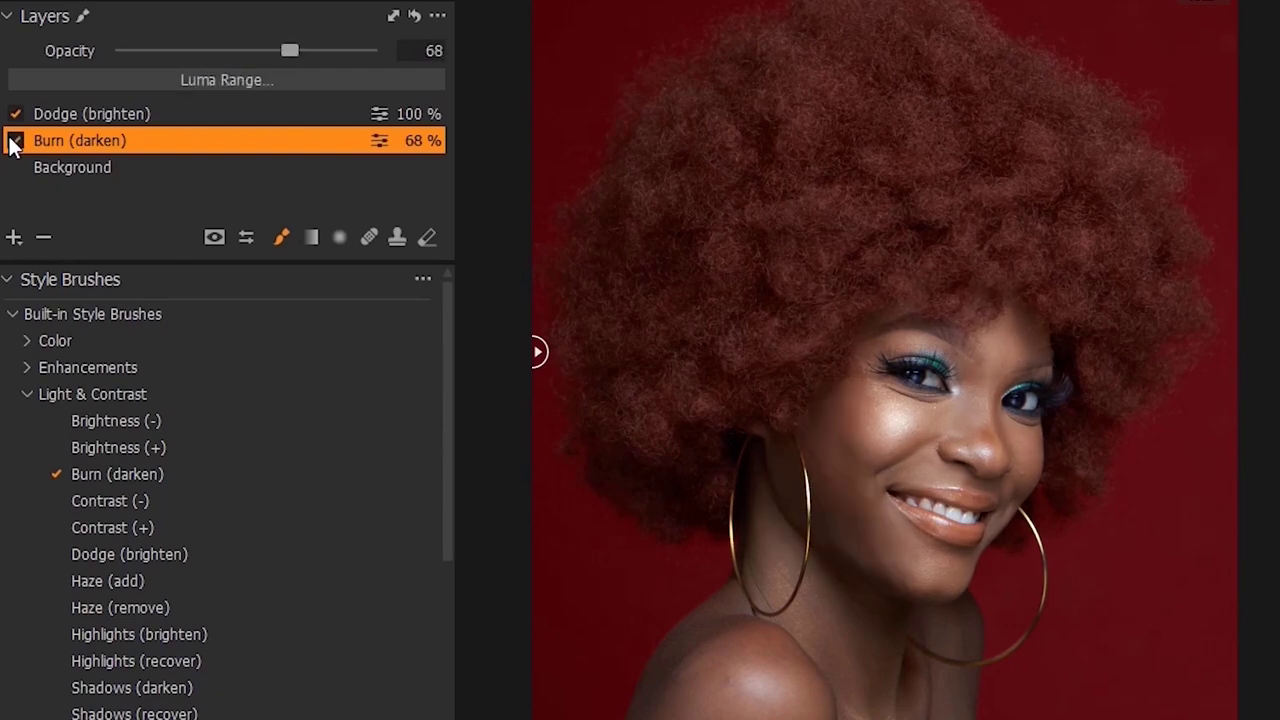
left_click(16, 114)
left_click(16, 114)
left_click(16, 114)
left_click(17, 115)
Brighten the cheek under the eye, the forehead between the eyes and the nose bridge.
left_click(106, 553)
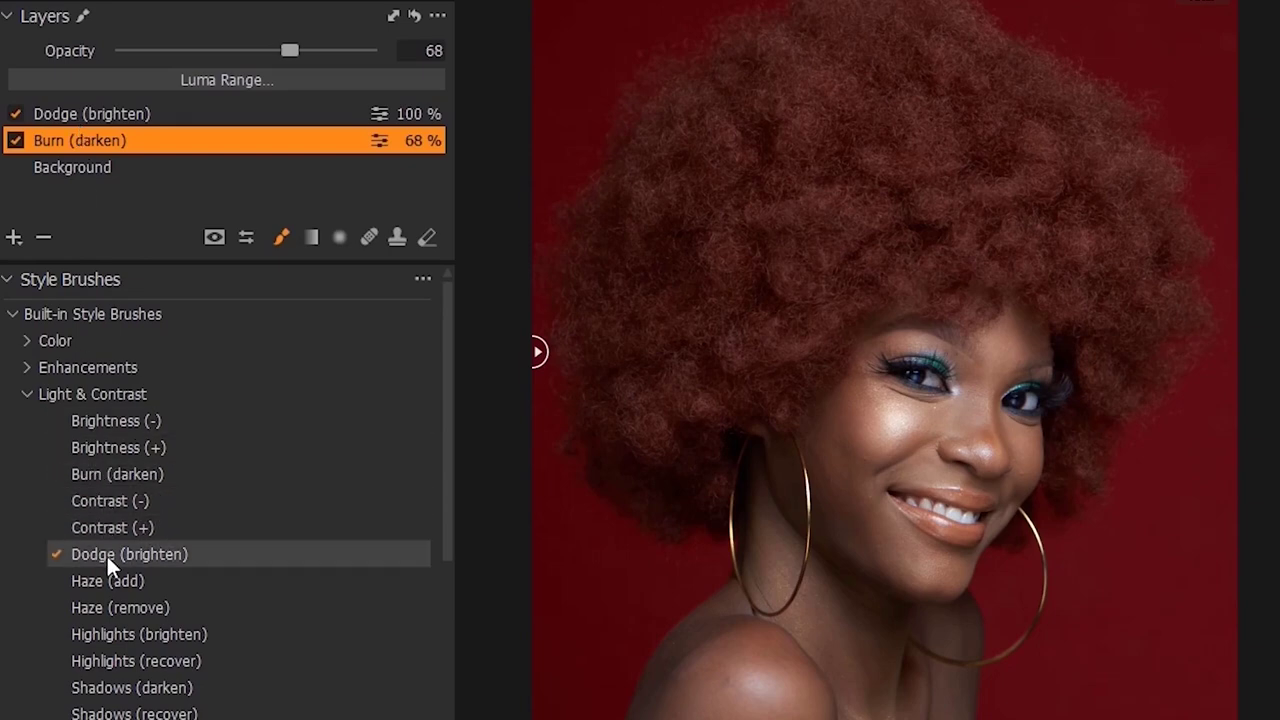
left_click(880, 420)
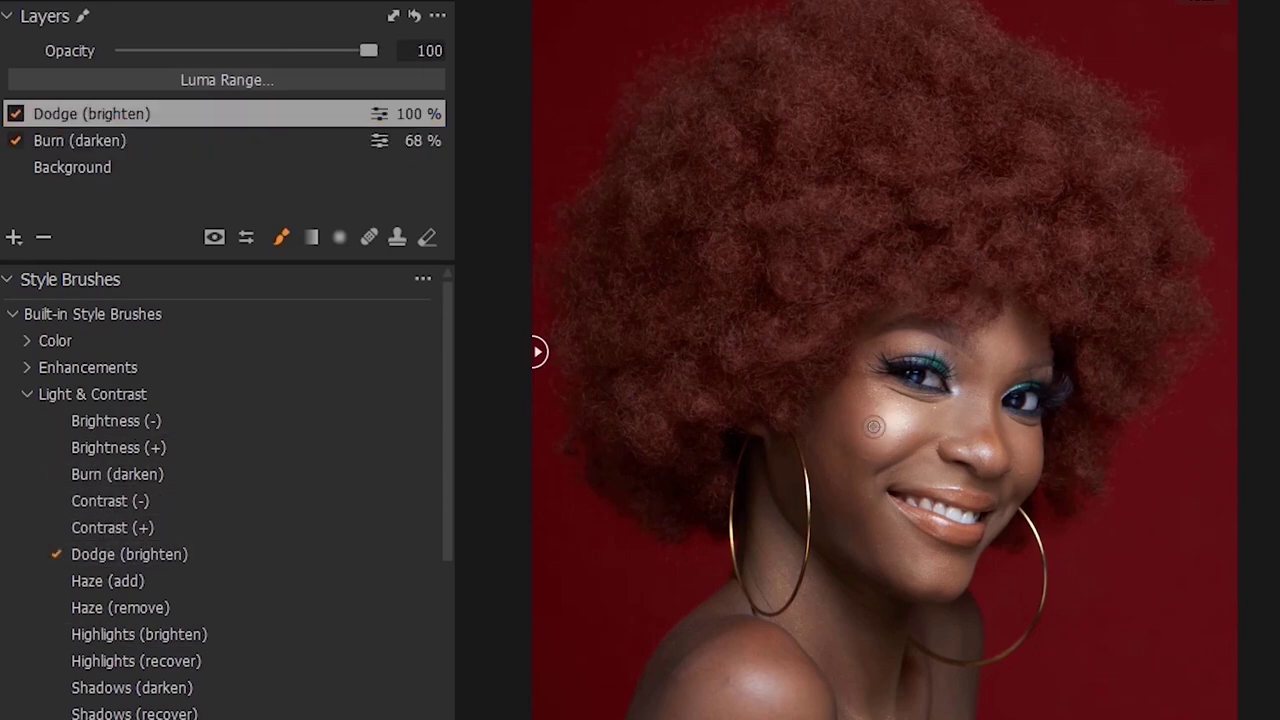
mouse_move(873, 427)
left_mouse_down()
mouse_move(878, 436)
mouse_move(872, 418)
mouse_move(870, 430)
mouse_move(894, 414)
mouse_move(887, 439)
left_mouse_up()
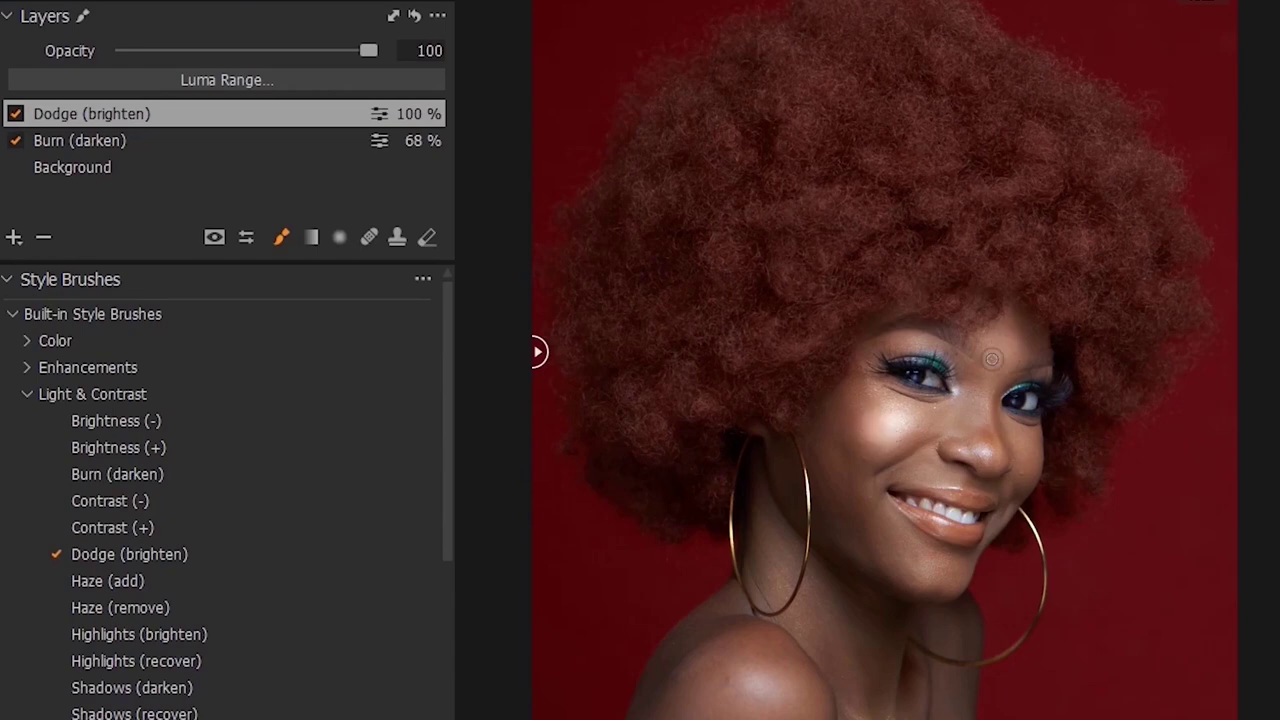
mouse_move(992, 358)
left_mouse_down()
mouse_move(1001, 343)
mouse_move(1003, 361)
mouse_move(1005, 343)
left_mouse_up()
mouse_move(999, 455)
left_mouse_down()
mouse_move(986, 392)
mouse_move(1040, 465)
mouse_move(1028, 456)
mouse_move(939, 582)
mouse_move(925, 568)
mouse_move(947, 574)
mouse_move(926, 578)
left_mouse_up()
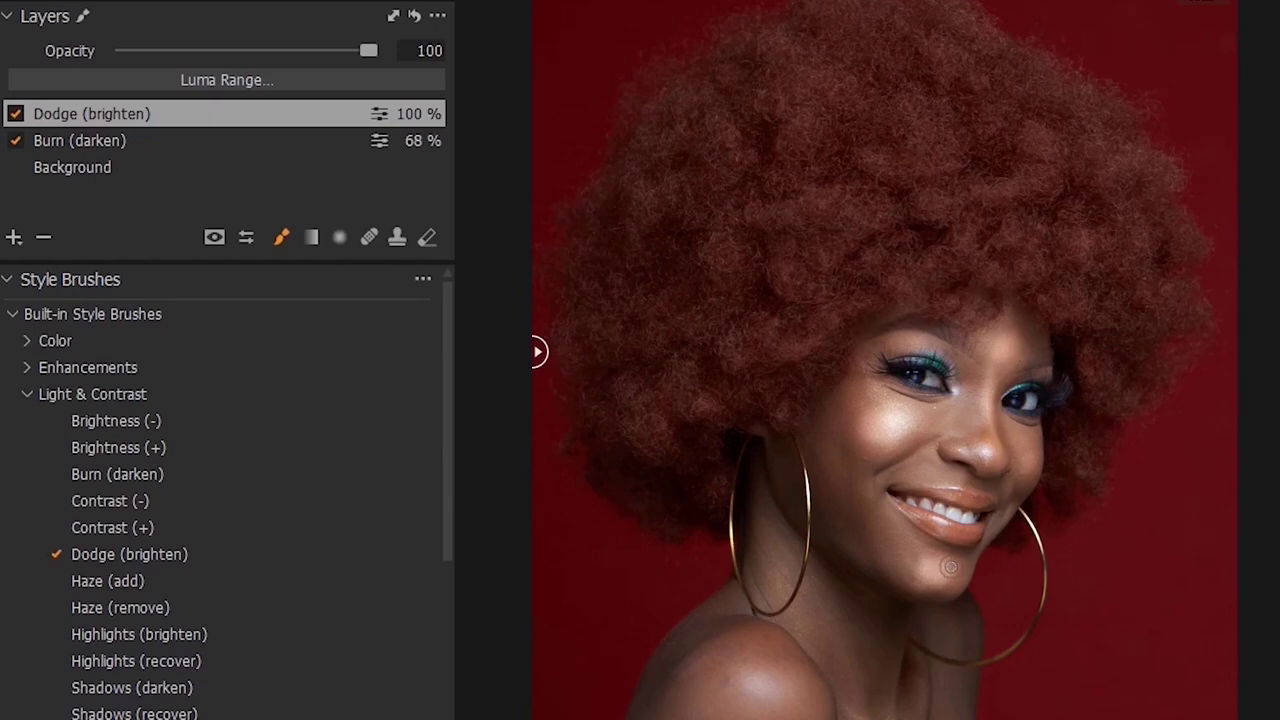
Re-feather the Dodge (brighten) layer mask with a radius of 56.4.
left_click(123, 116)
right_click(123, 116)
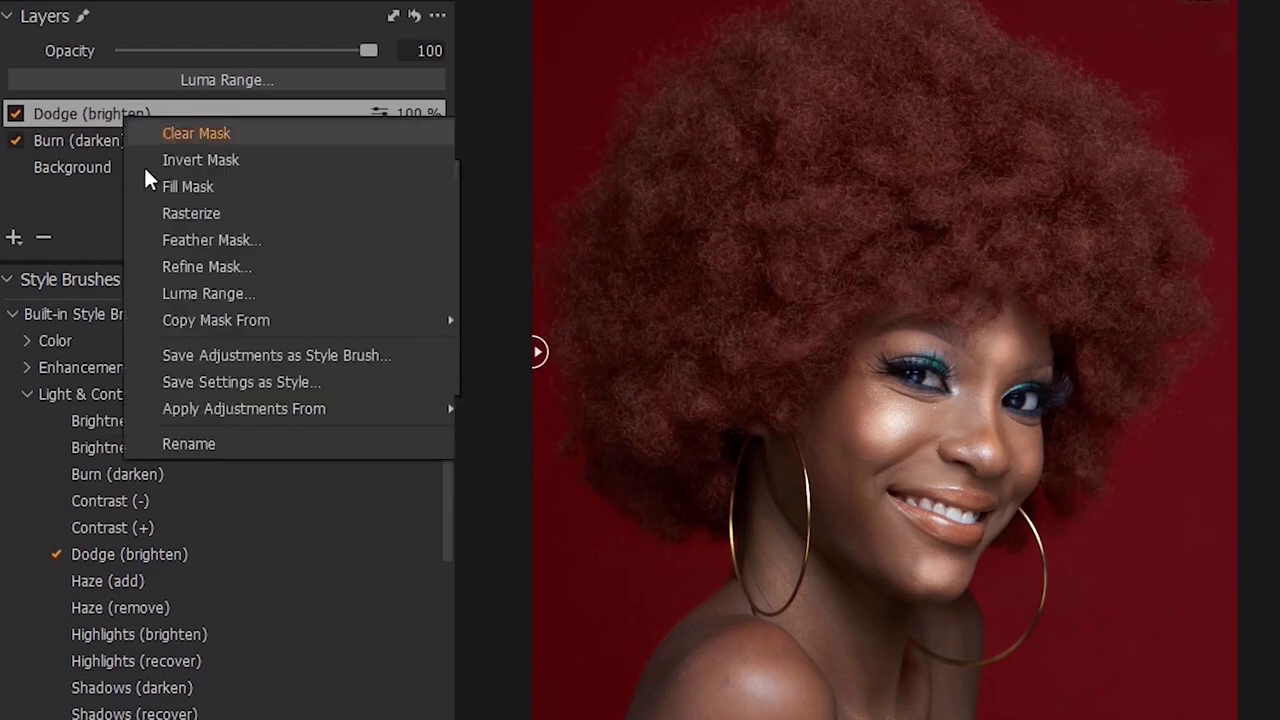
left_click(190, 240)
left_click_drag(1027, 303, 1000, 301)
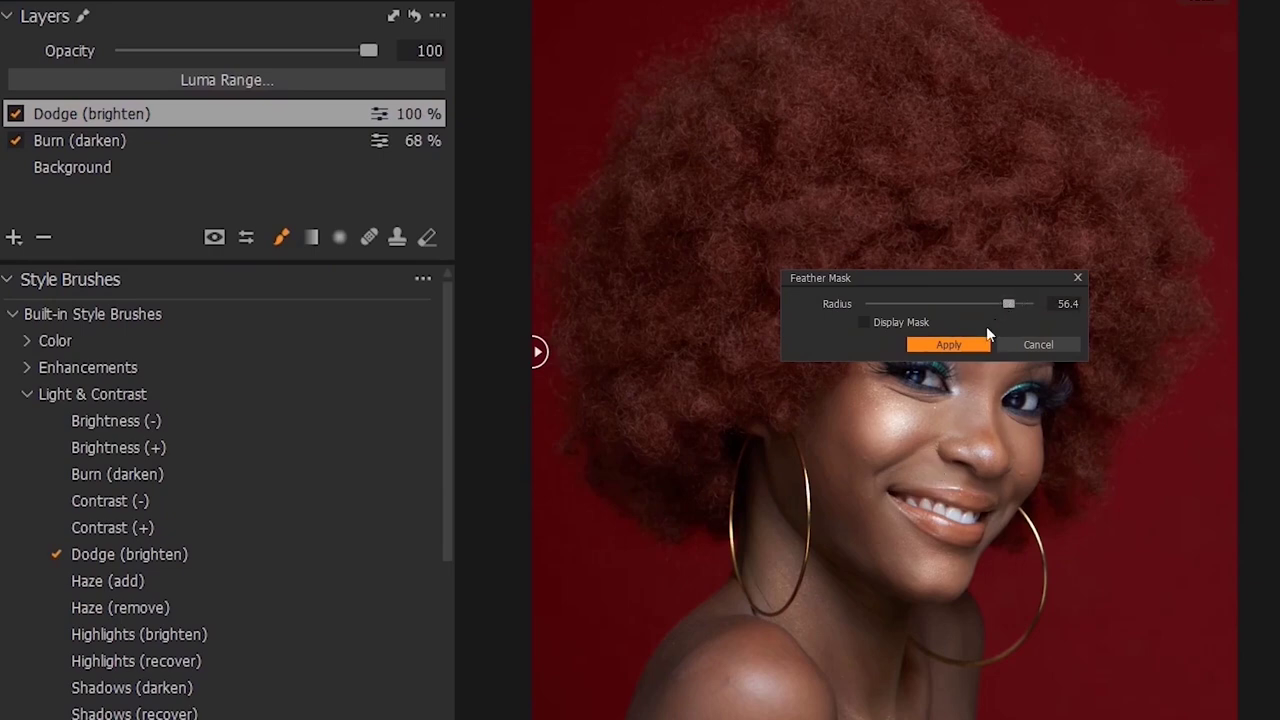
left_click(946, 344)
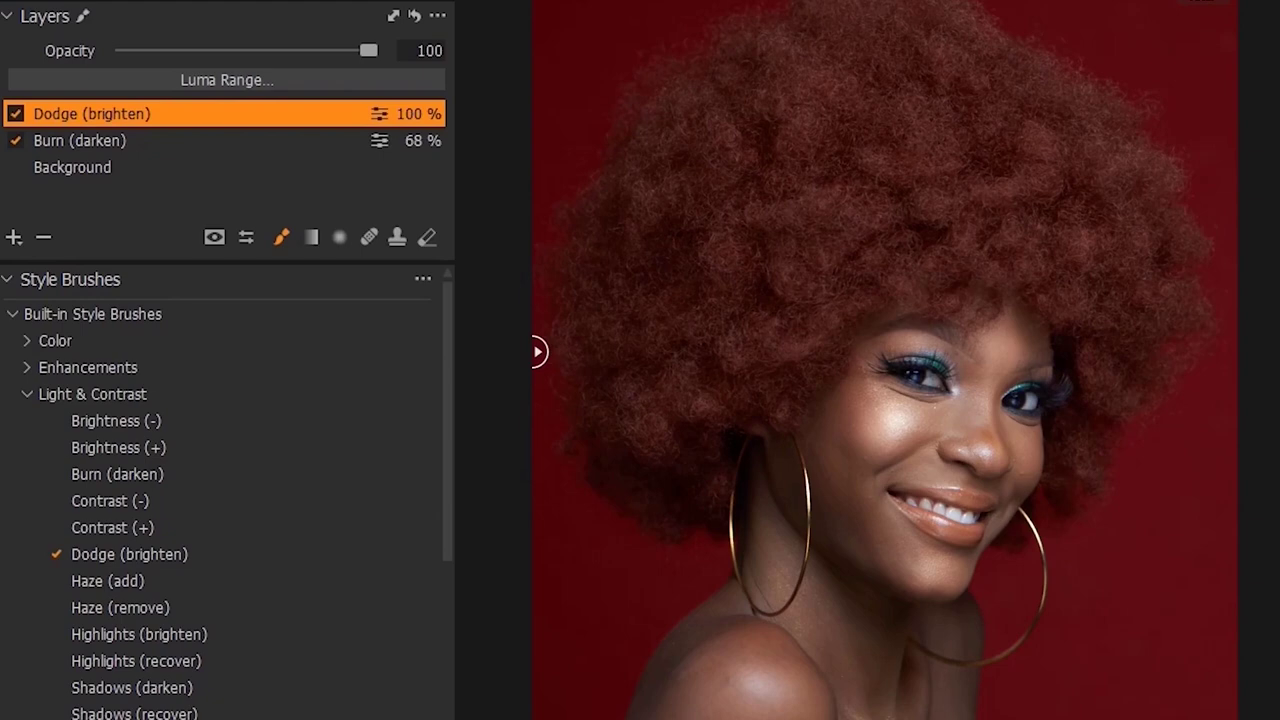
scroll(886, 612, "up", 1)
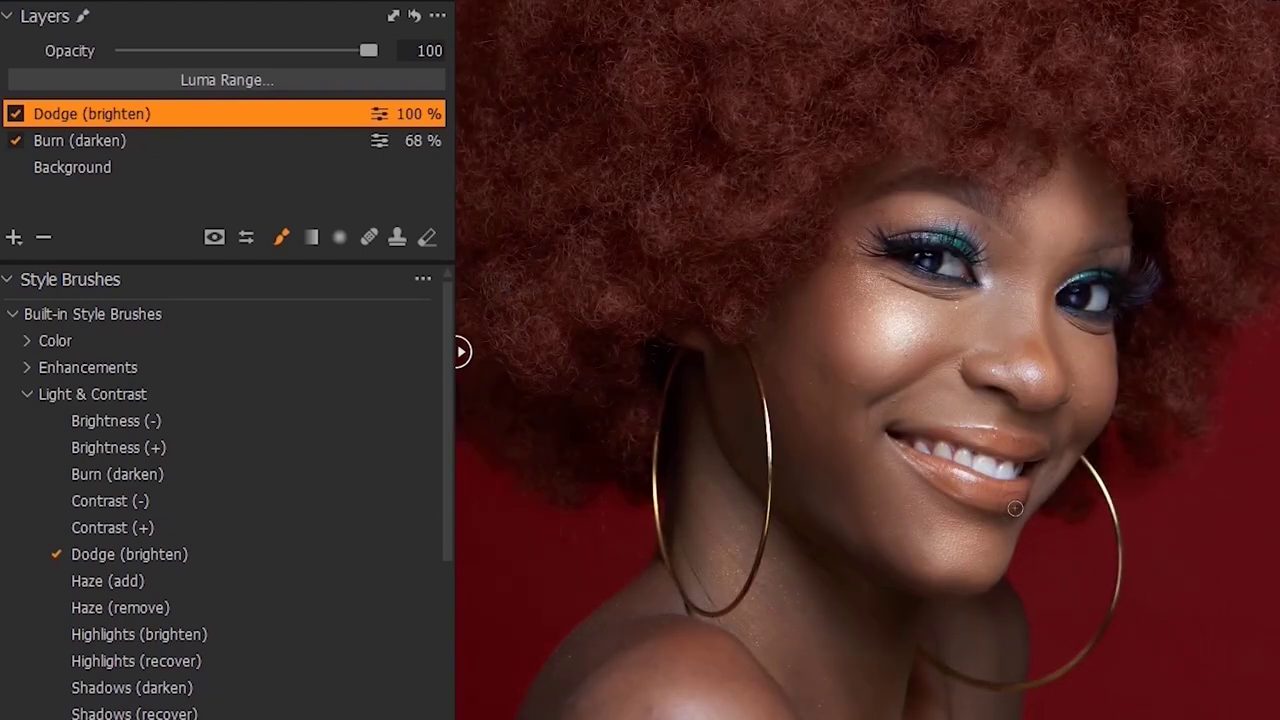